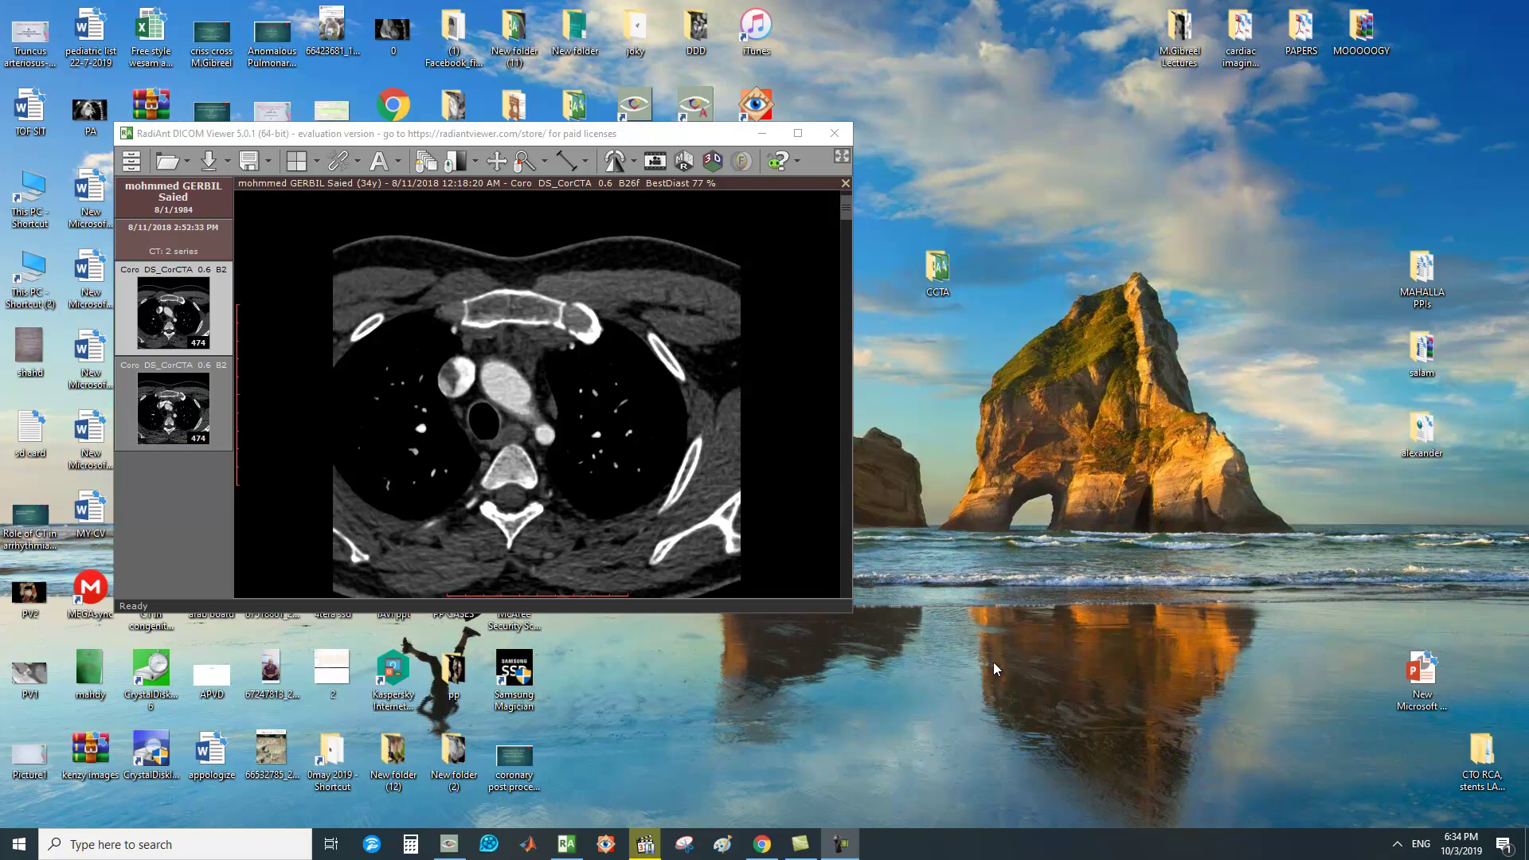
# - Open the radiantviewer.com homepage from Chrome's RadiAnt search results, then minimize Chrome
pyautogui.click(762, 844)
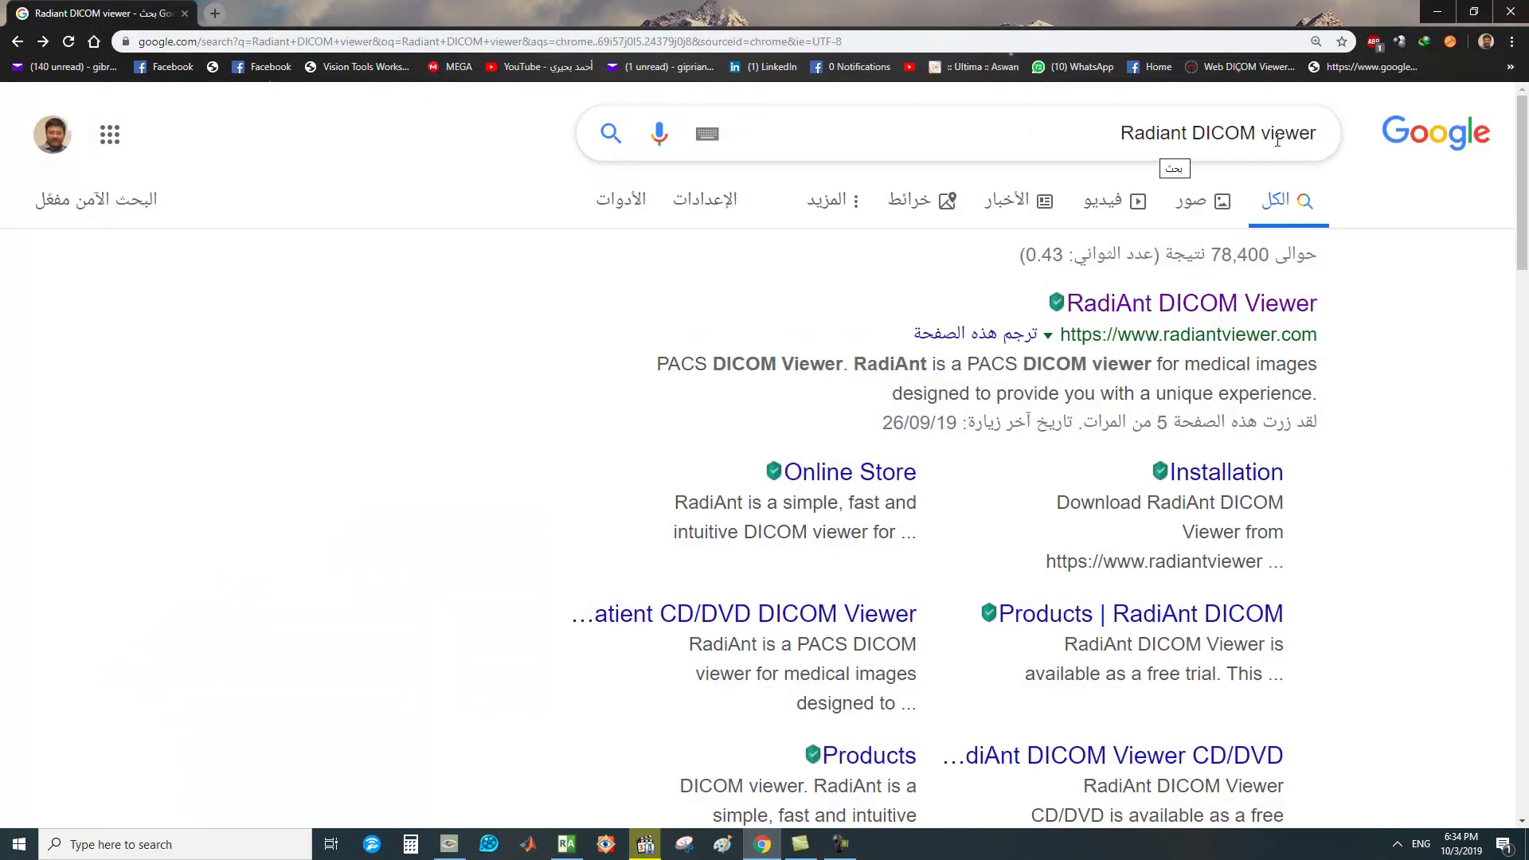
pyautogui.click(1193, 307)
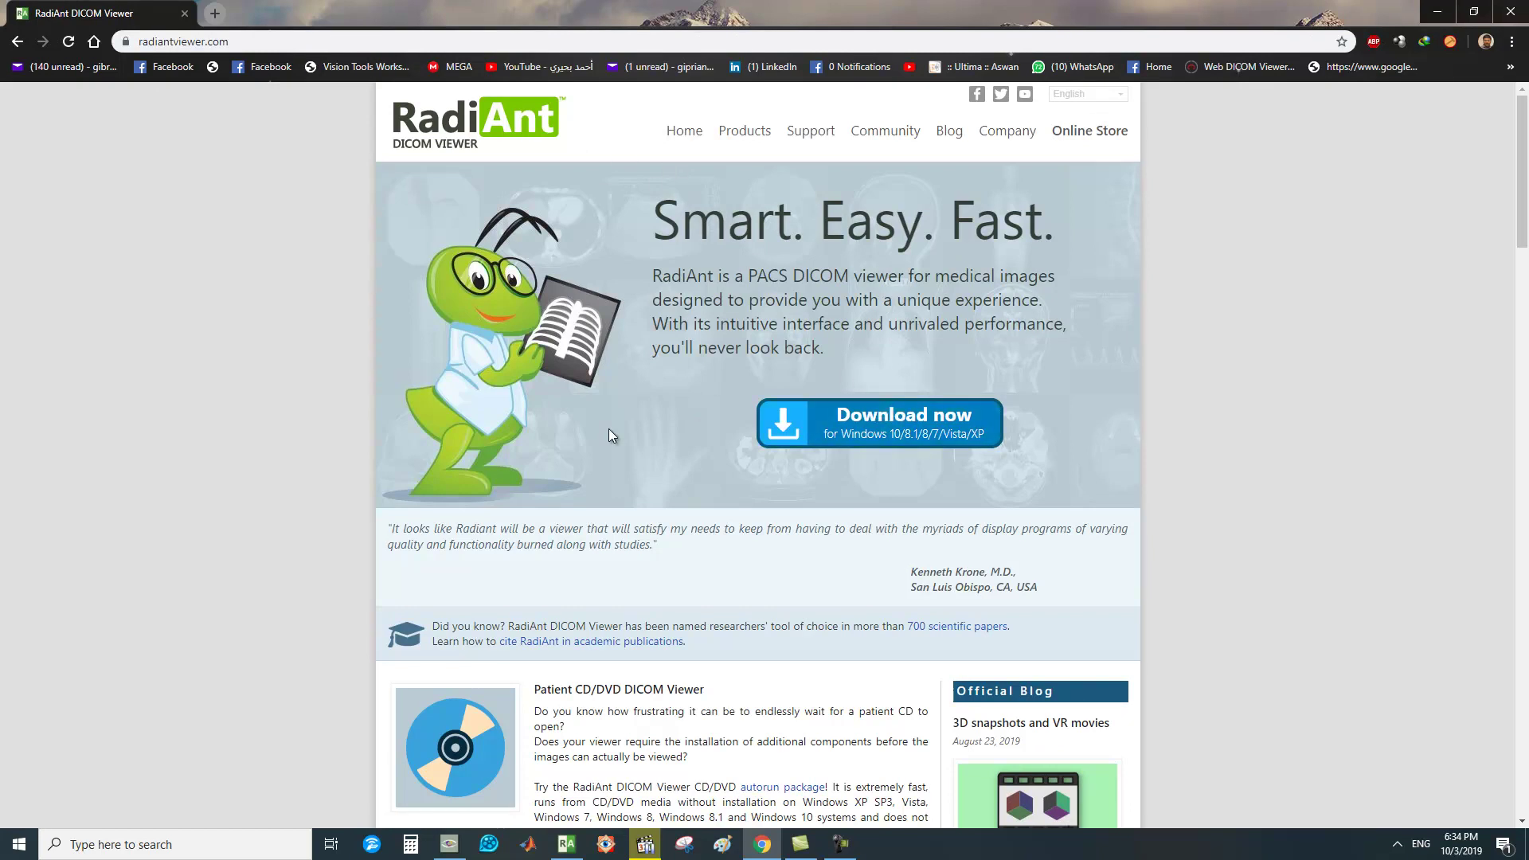
pyautogui.click(1438, 11)
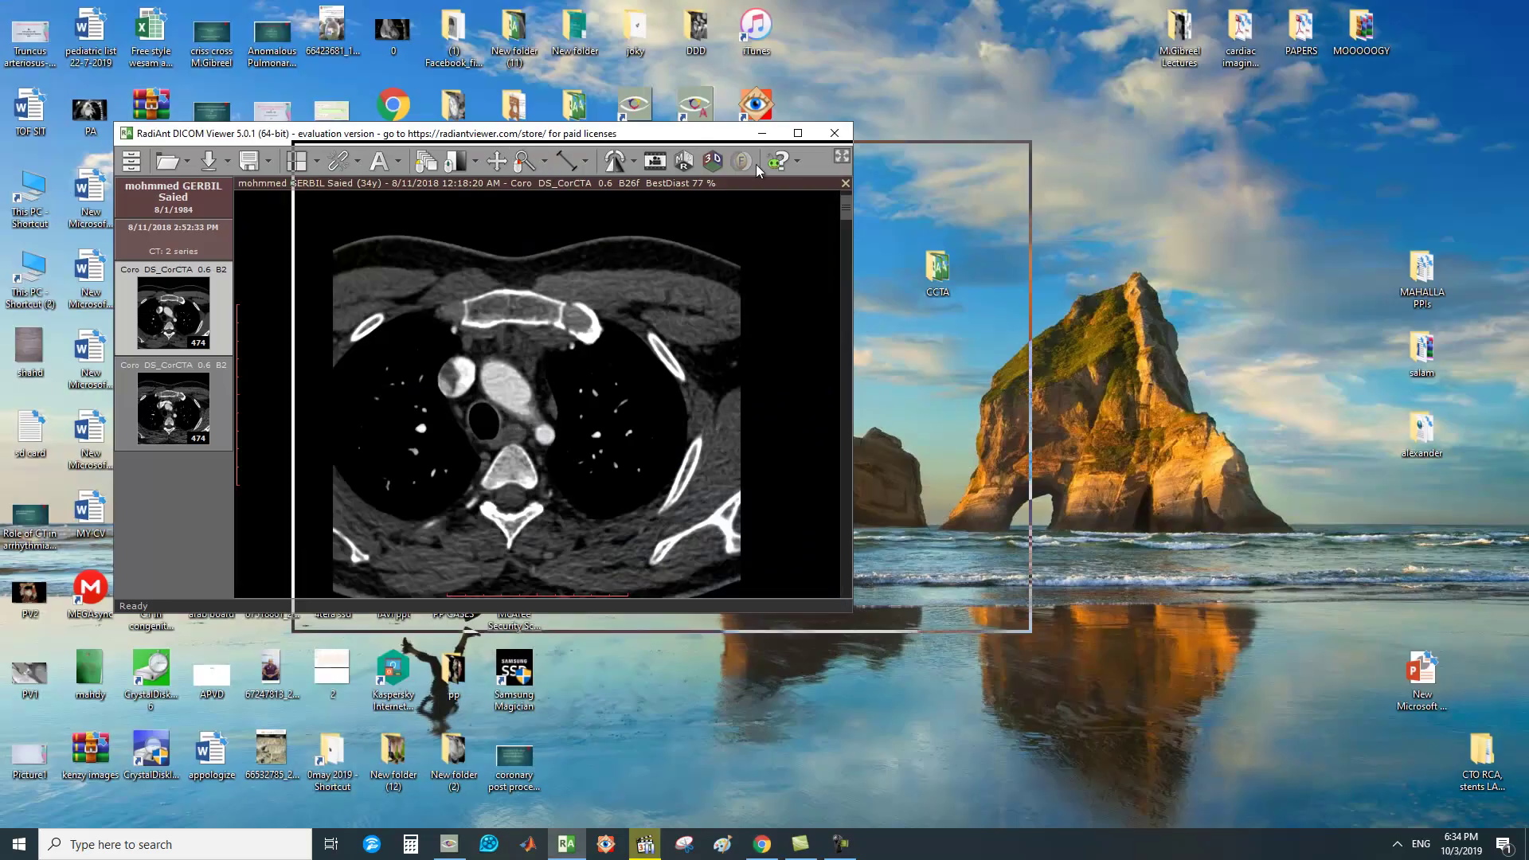
# - Launch a second RadiAnt window from the desktop shortcut and drag the study folder into it
pyautogui.moveTo(526, 133); pyautogui.dragTo(1183, 274)
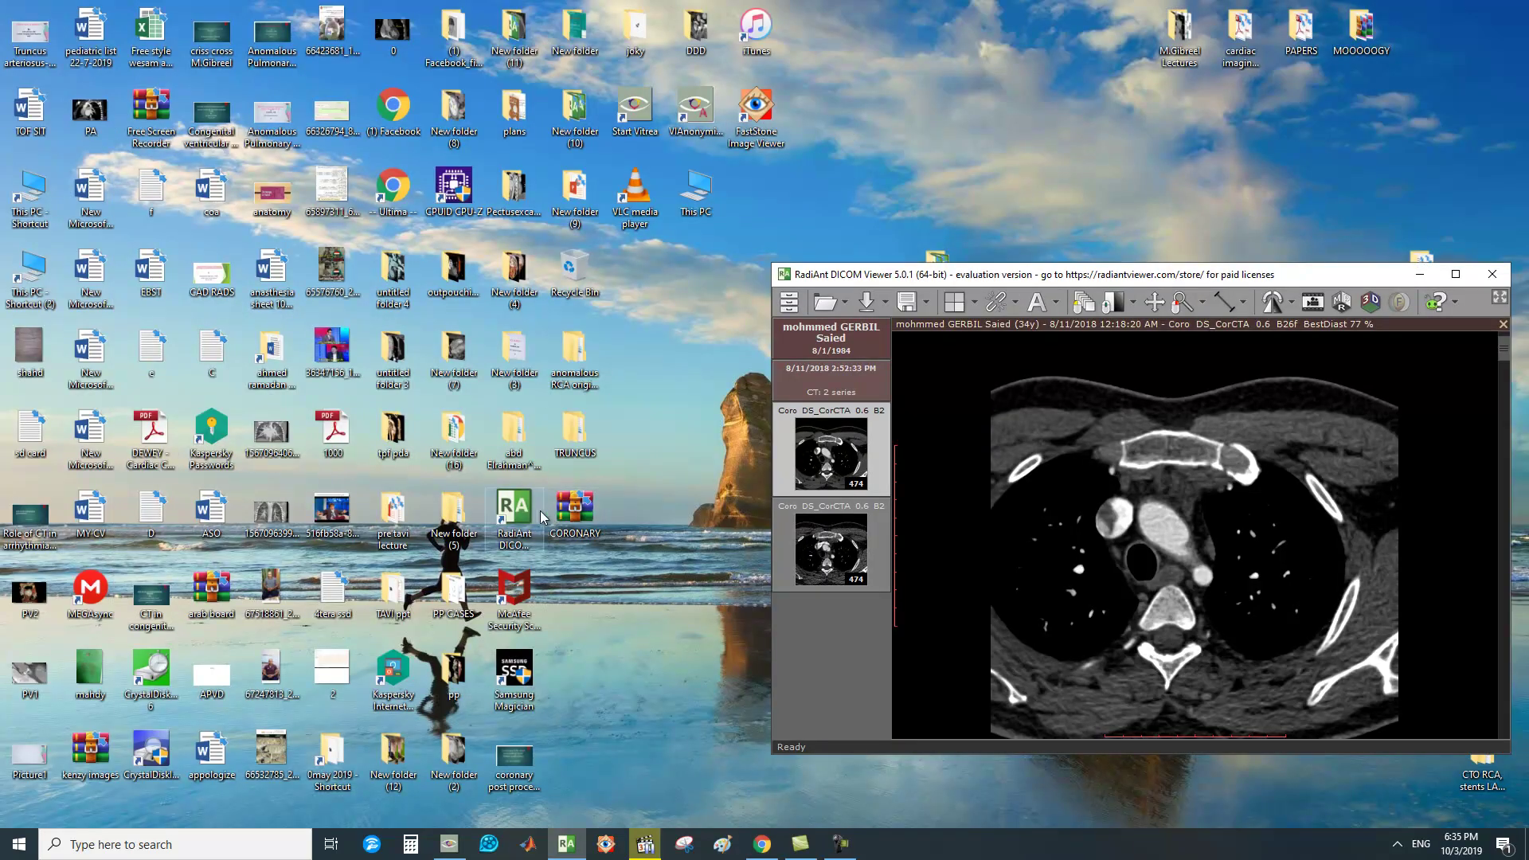
pyautogui.click(512, 518)
pyautogui.doubleClick(512, 517)
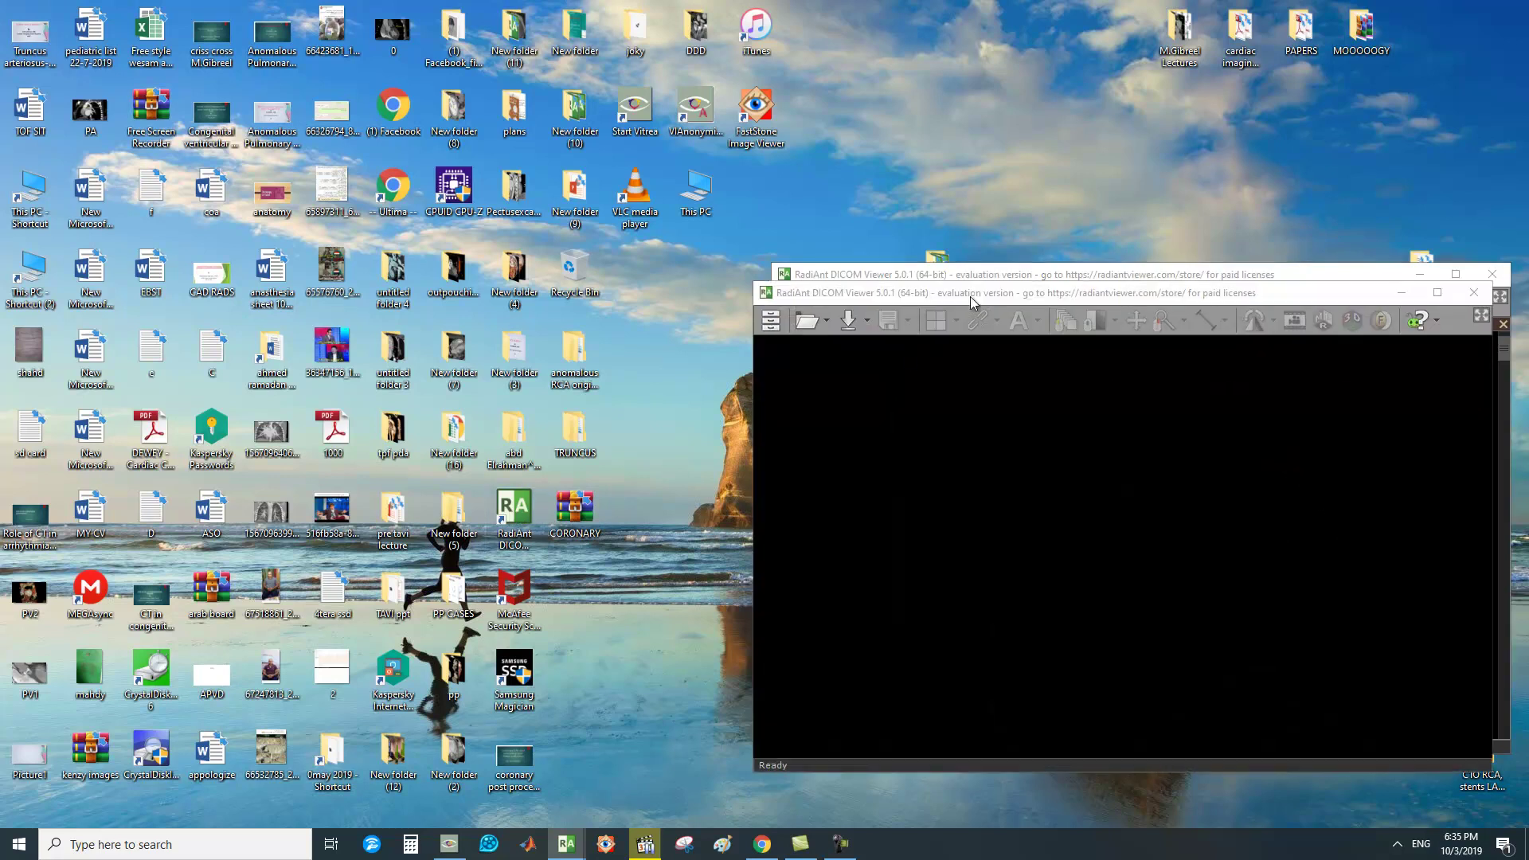
pyautogui.moveTo(941, 262); pyautogui.dragTo(930, 265)
pyautogui.moveTo(930, 265); pyautogui.dragTo(953, 327)
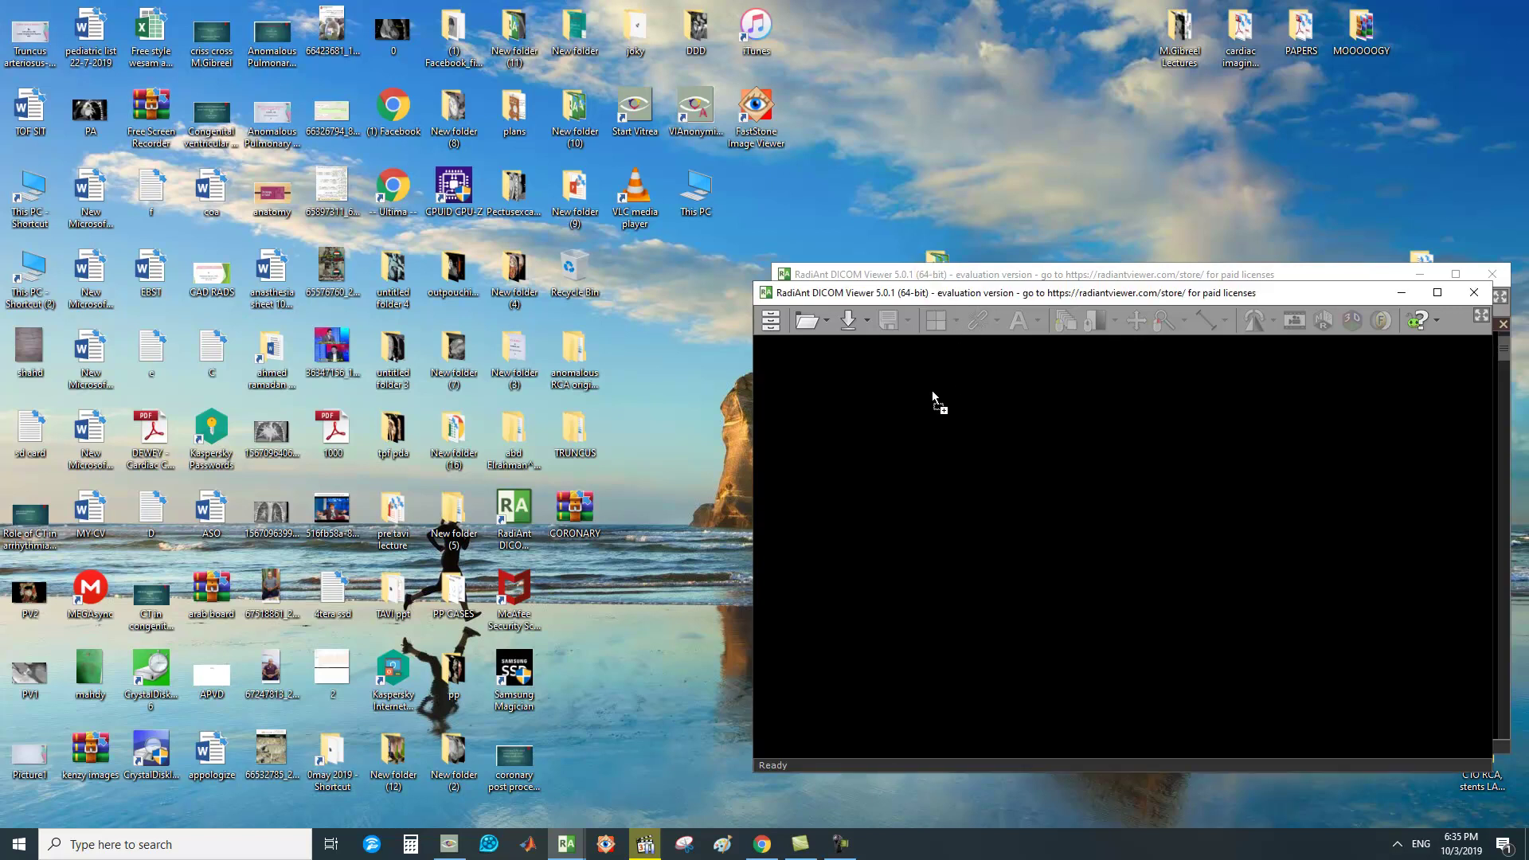
pyautogui.moveTo(929, 395); pyautogui.dragTo(928, 397)
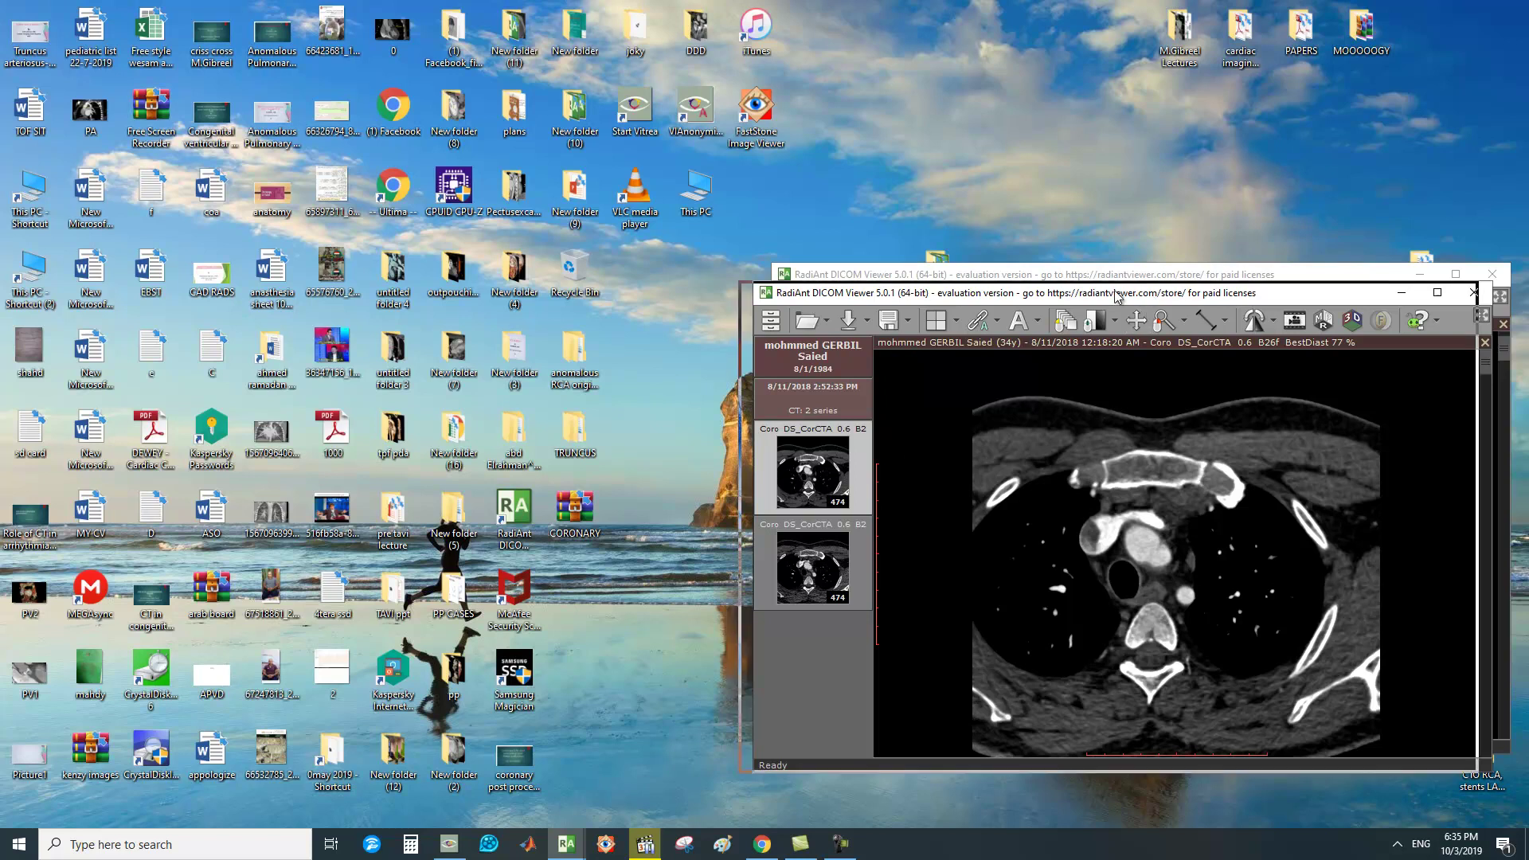
# - Close the extra viewer and open the CCTA folder with RadiAnt DICOM Viewer from its shortcut menu
pyautogui.moveTo(1186, 293); pyautogui.dragTo(664, 261)
pyautogui.moveTo(808, 254); pyautogui.dragTo(624, 240)
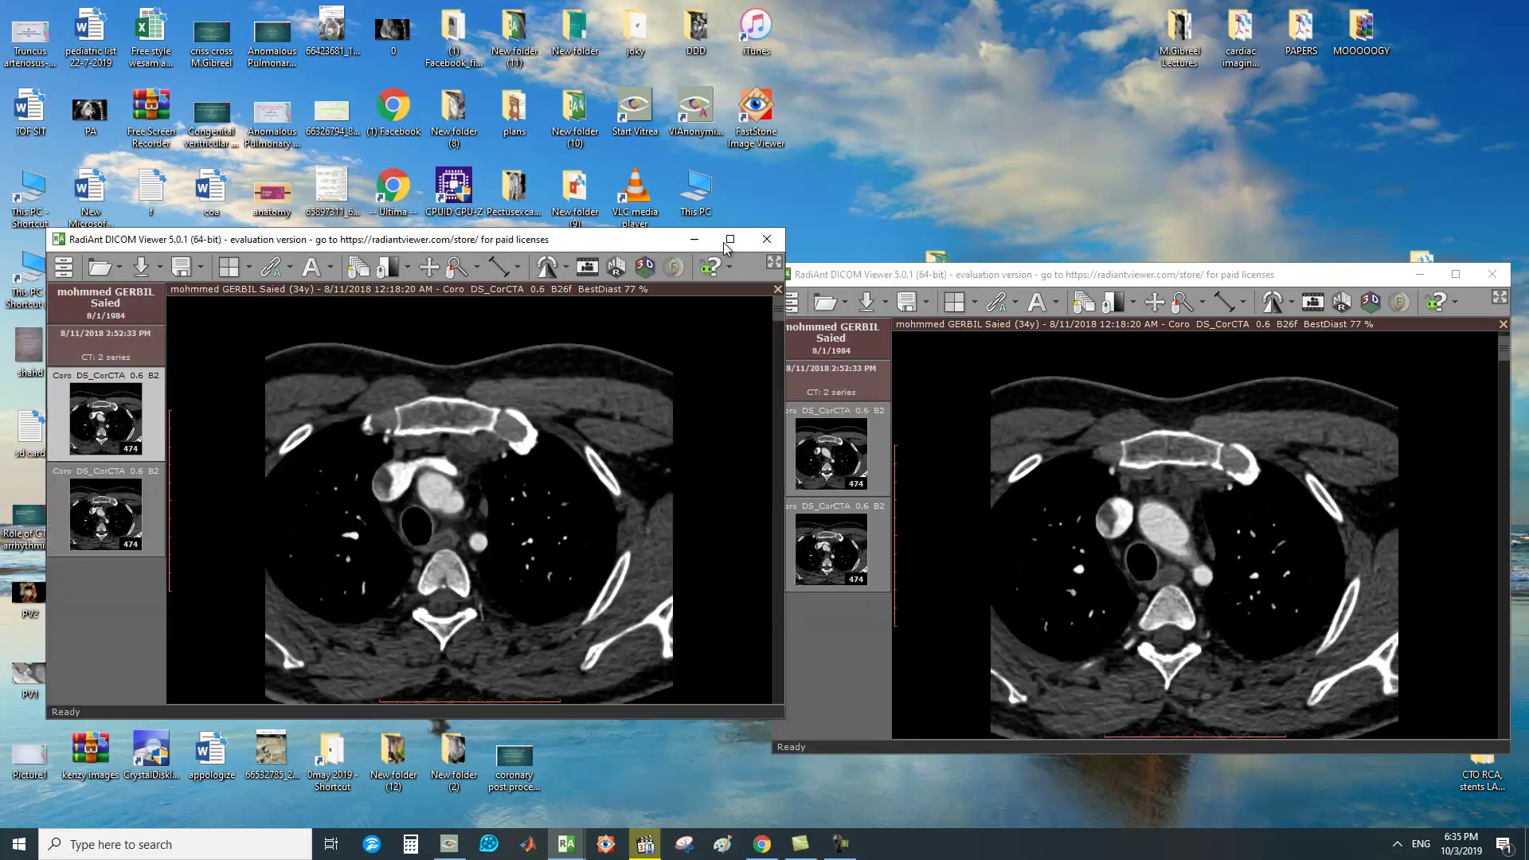
pyautogui.click(767, 247)
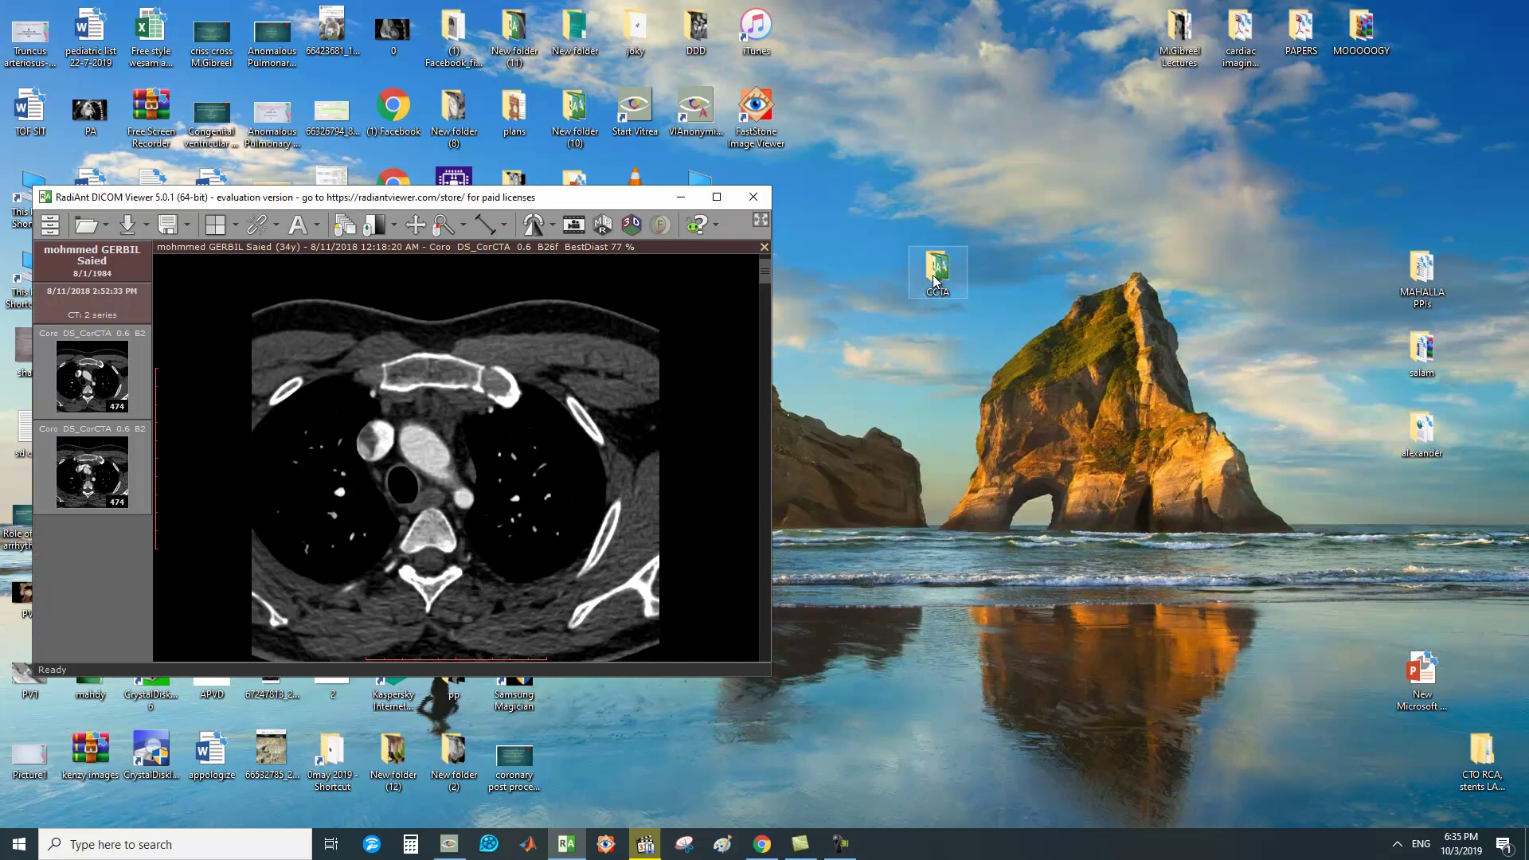
pyautogui.rightClick(935, 279)
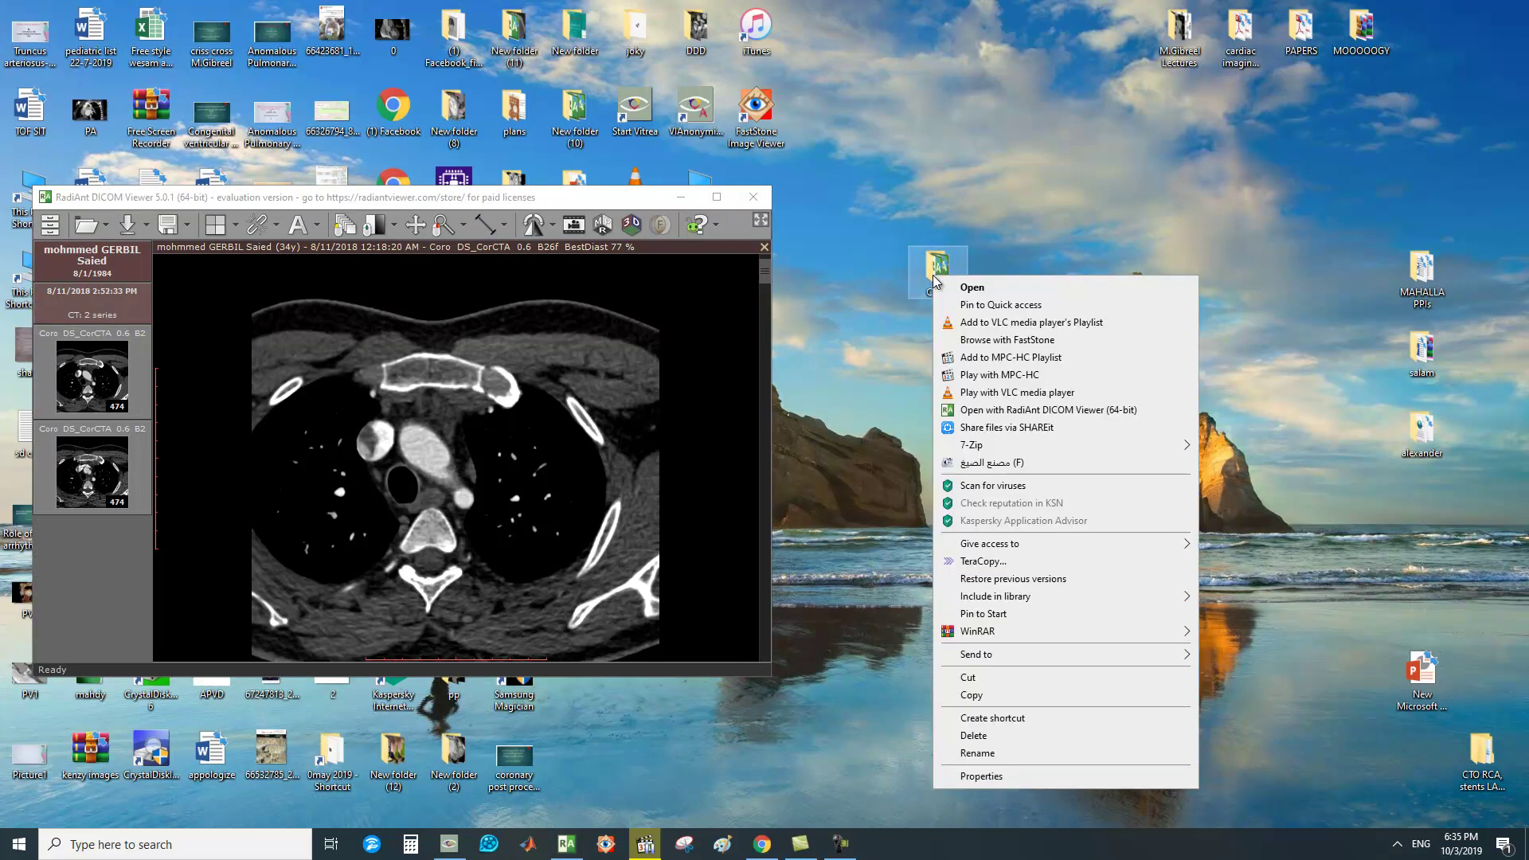
pyautogui.click(1063, 410)
pyautogui.click(749, 199)
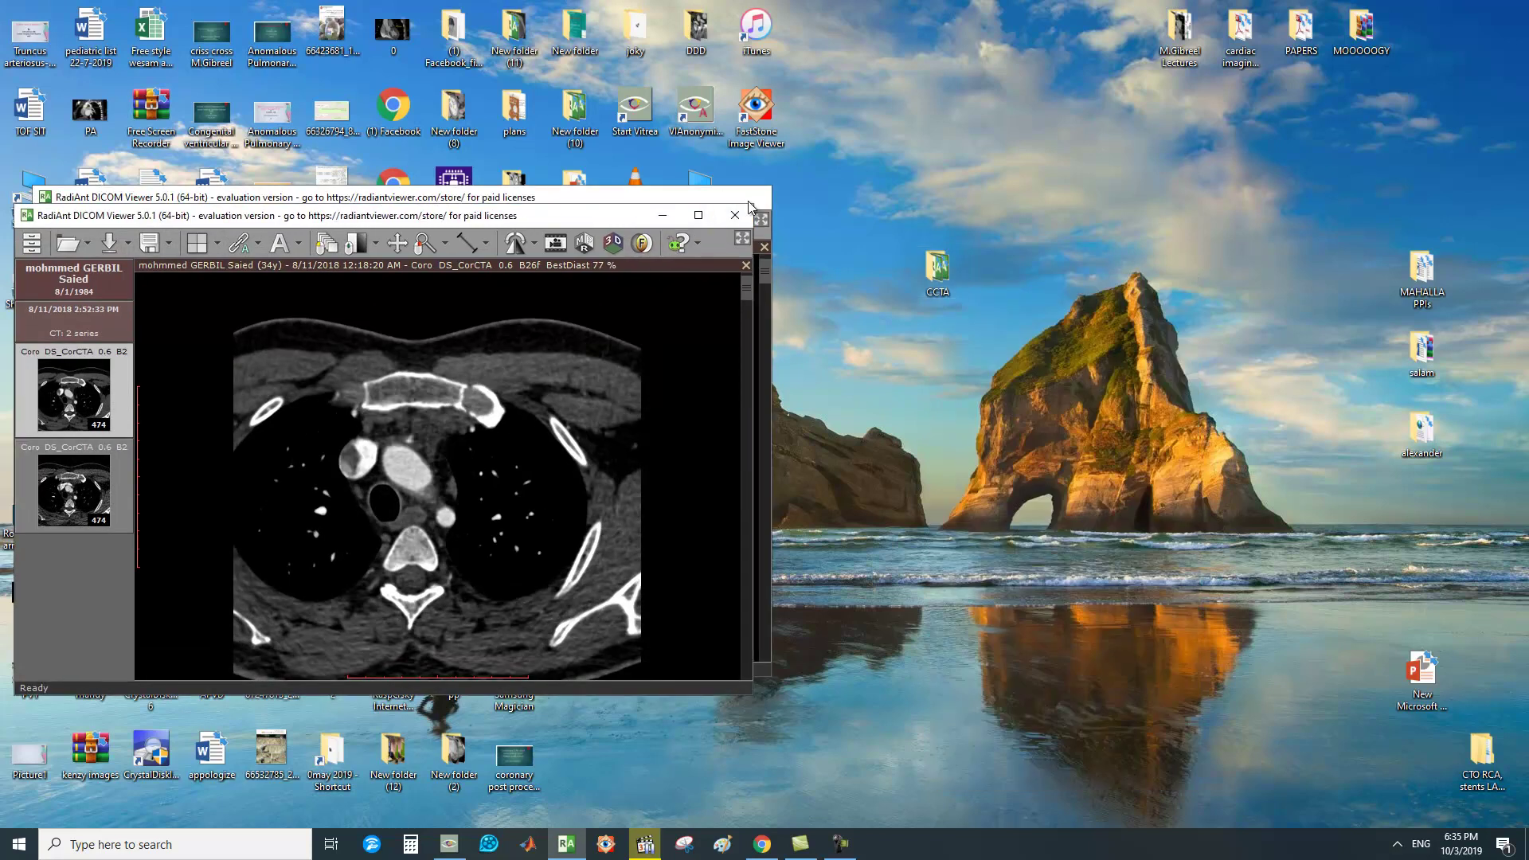
# - Maximize the viewer, load the second CT series, and page down to the four-chamber heart level
pyautogui.doubleClick(564, 223)
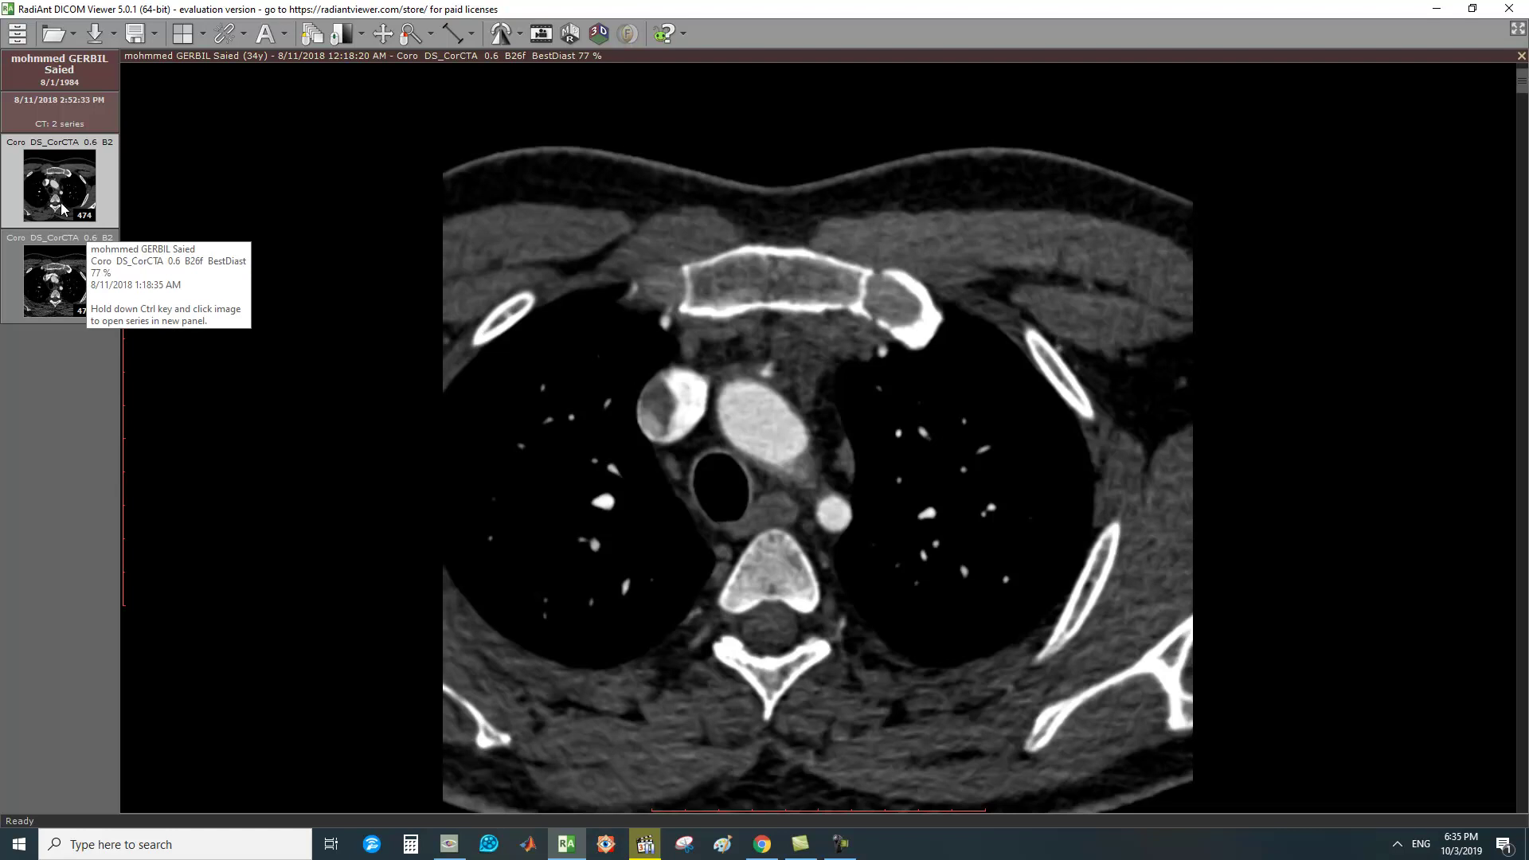
pyautogui.click(93, 265)
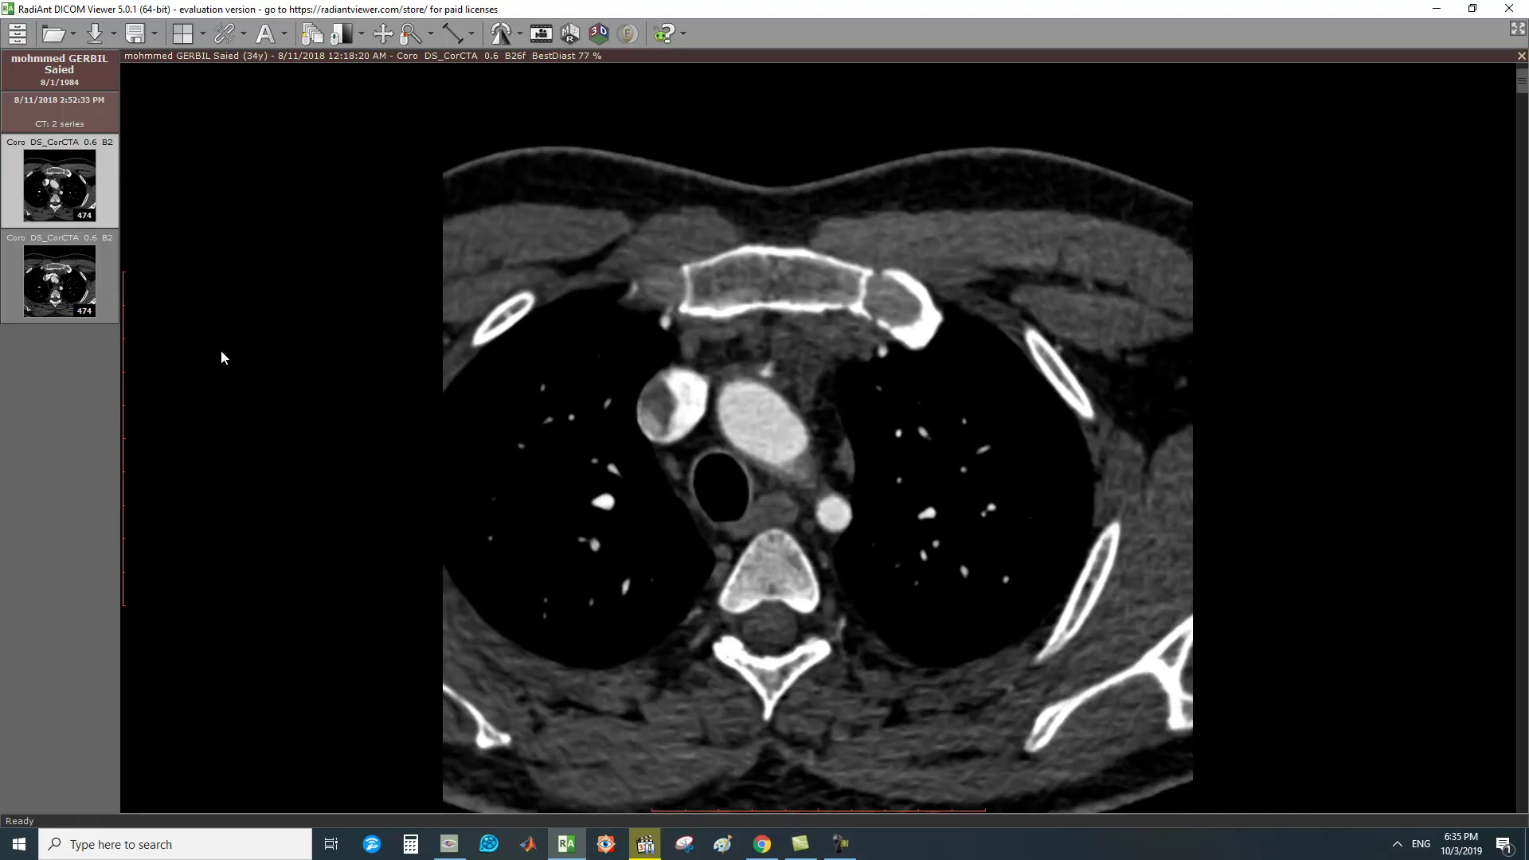
pyautogui.moveTo(672, 278); pyautogui.dragTo(729, 744)
pyautogui.moveTo(657, 402); pyautogui.dragTo(737, 449)
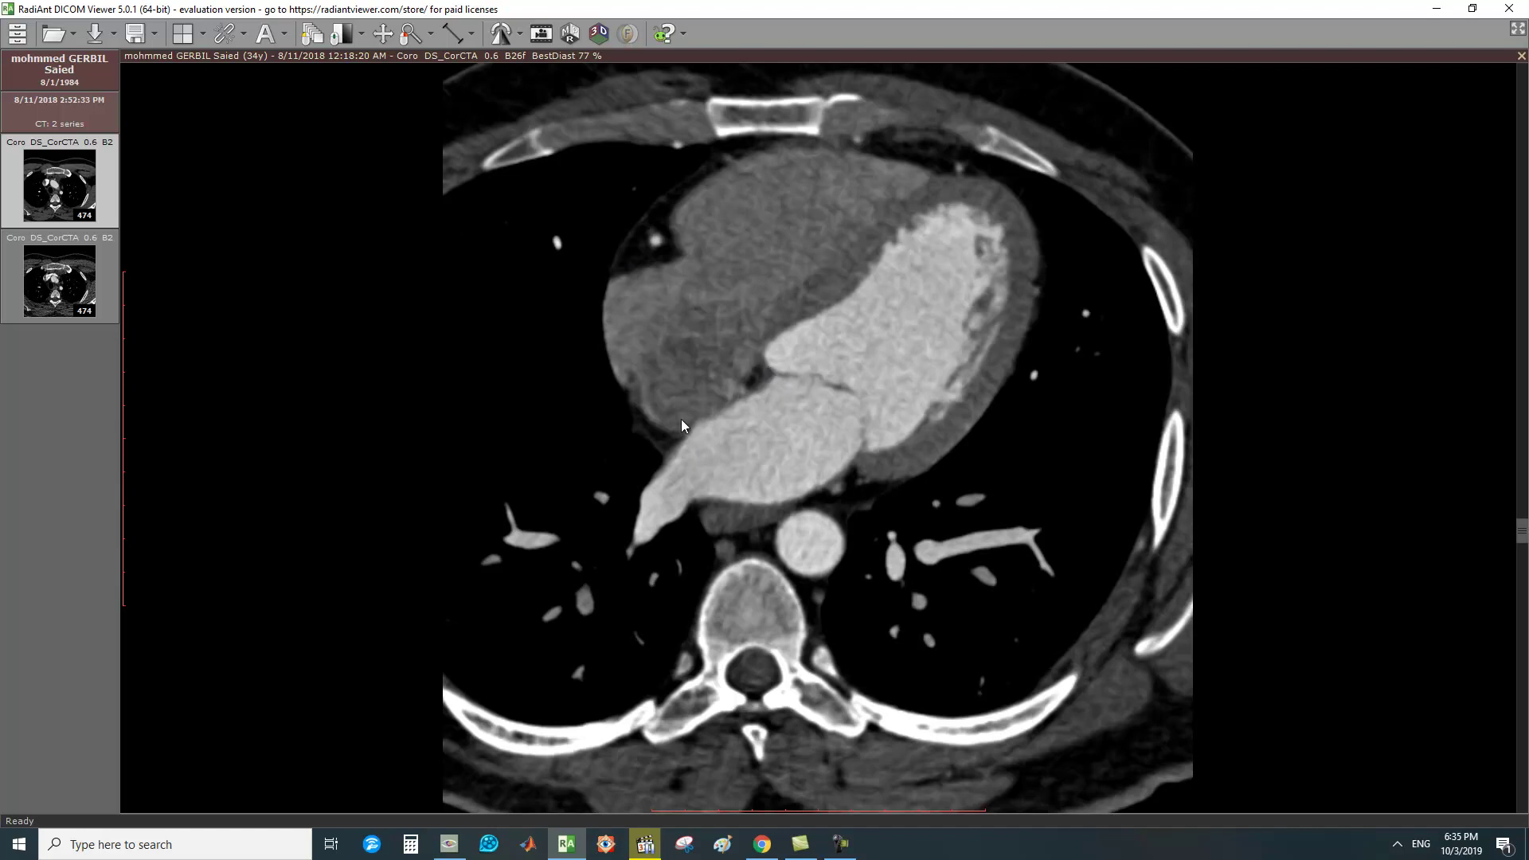
pyautogui.moveTo(794, 351); pyautogui.dragTo(799, 389)
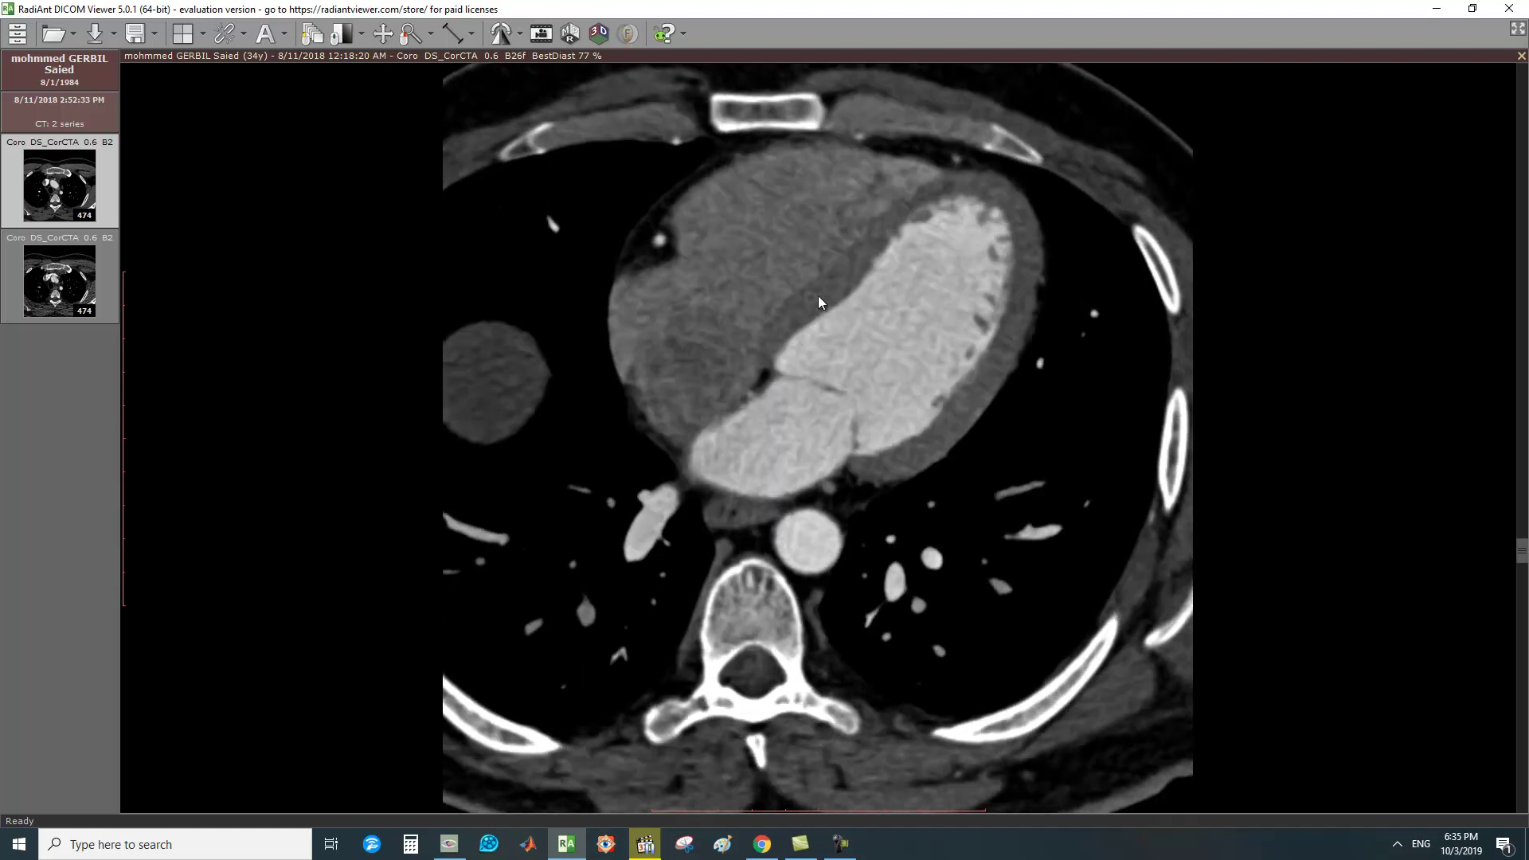
pyautogui.moveTo(799, 350); pyautogui.dragTo(847, 366)
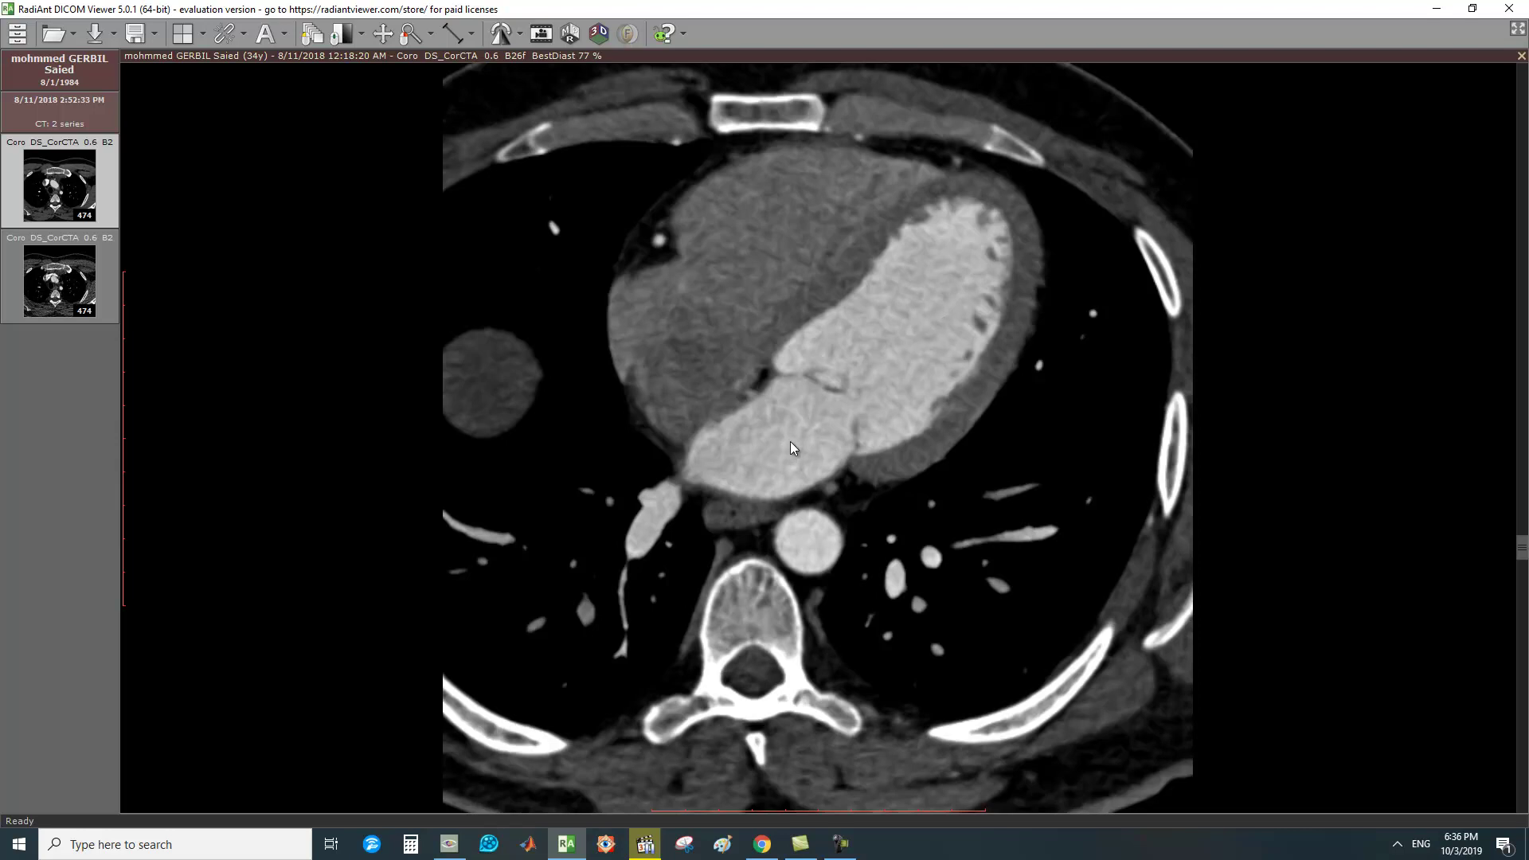
pyautogui.scroll(5, 813, 430)
pyautogui.scroll(10, 819, 377)
pyautogui.scroll(-15, 782, 332)
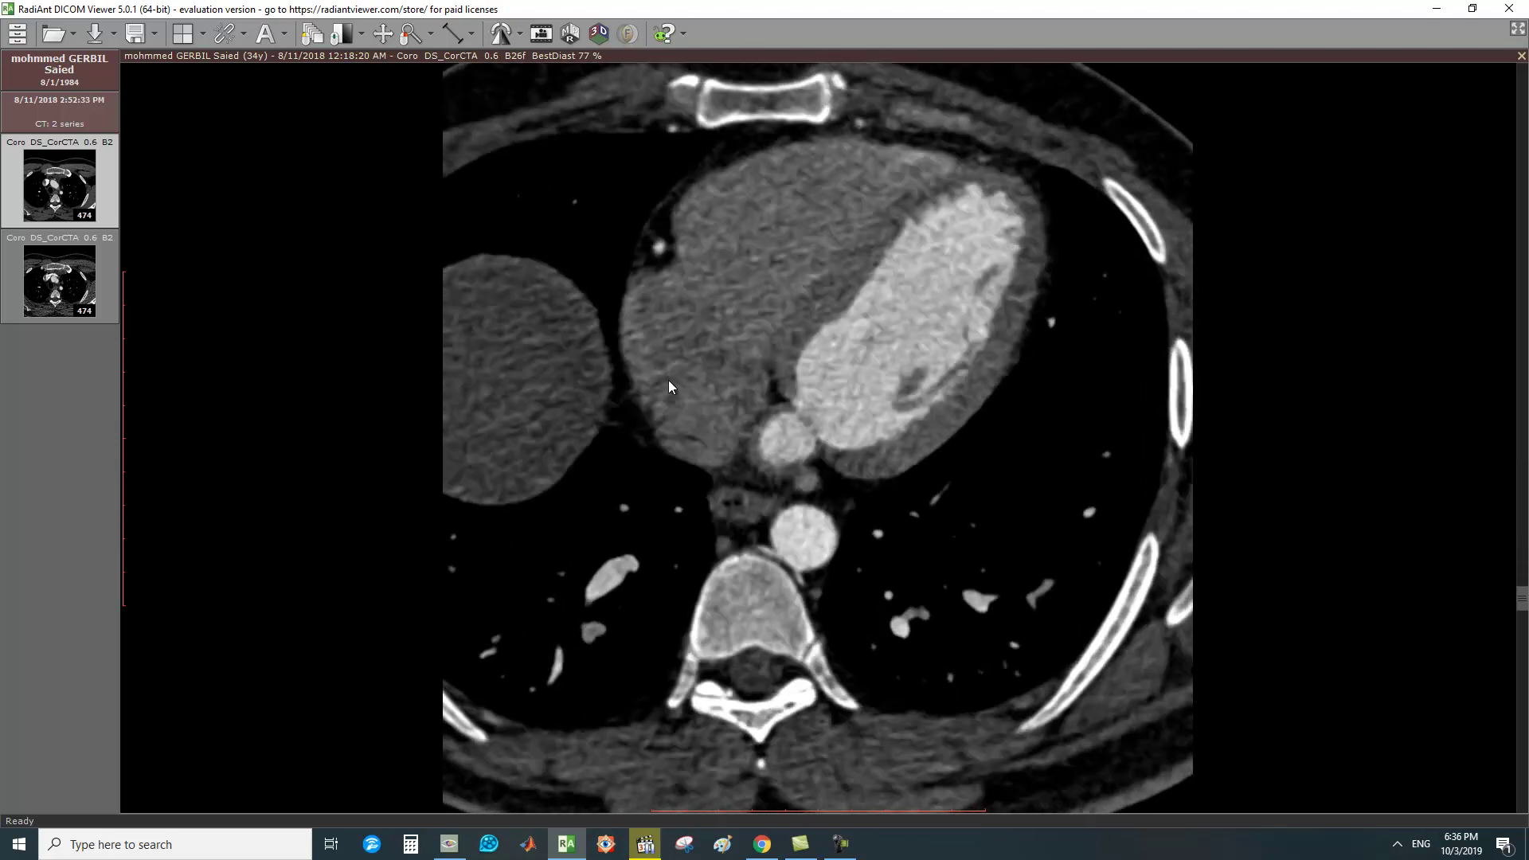
pyautogui.scroll(5, 717, 319)
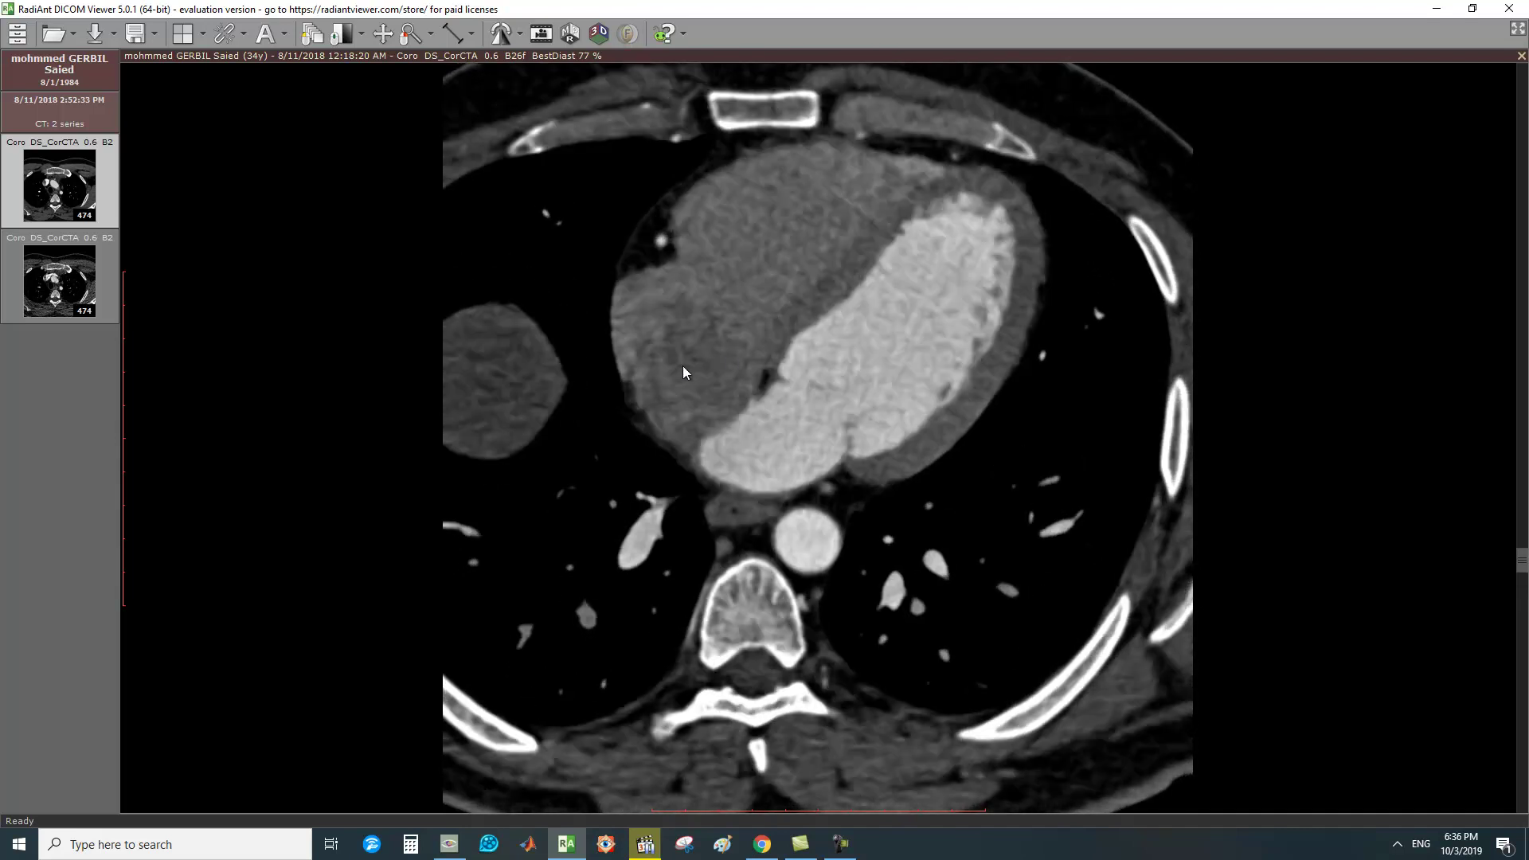
pyautogui.scroll(8, 761, 302)
pyautogui.scroll(-15, 742, 392)
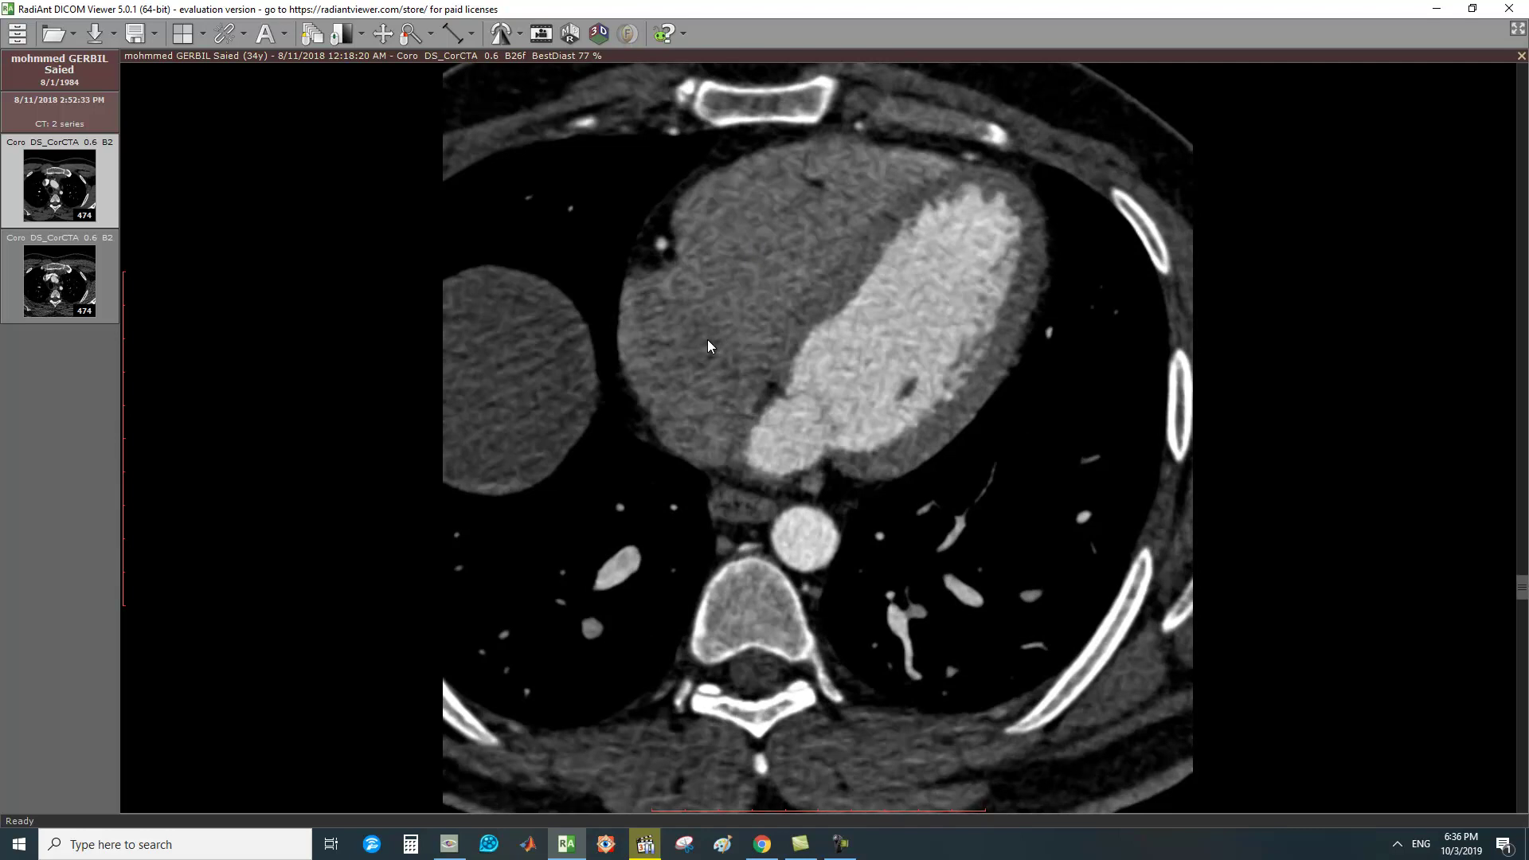
pyautogui.scroll(-5, 800, 406)
pyautogui.scroll(15, 815, 454)
pyautogui.moveTo(822, 382); pyautogui.dragTo(853, 427)
pyautogui.keyDown('ctrl'); pyautogui.scroll(2, 852, 427); pyautogui.keyUp('ctrl')
pyautogui.keyDown('ctrl'); pyautogui.scroll(2, 880, 438); pyautogui.keyUp('ctrl')
pyautogui.keyDown('ctrl'); pyautogui.scroll(1, 880, 439); pyautogui.keyUp('ctrl')
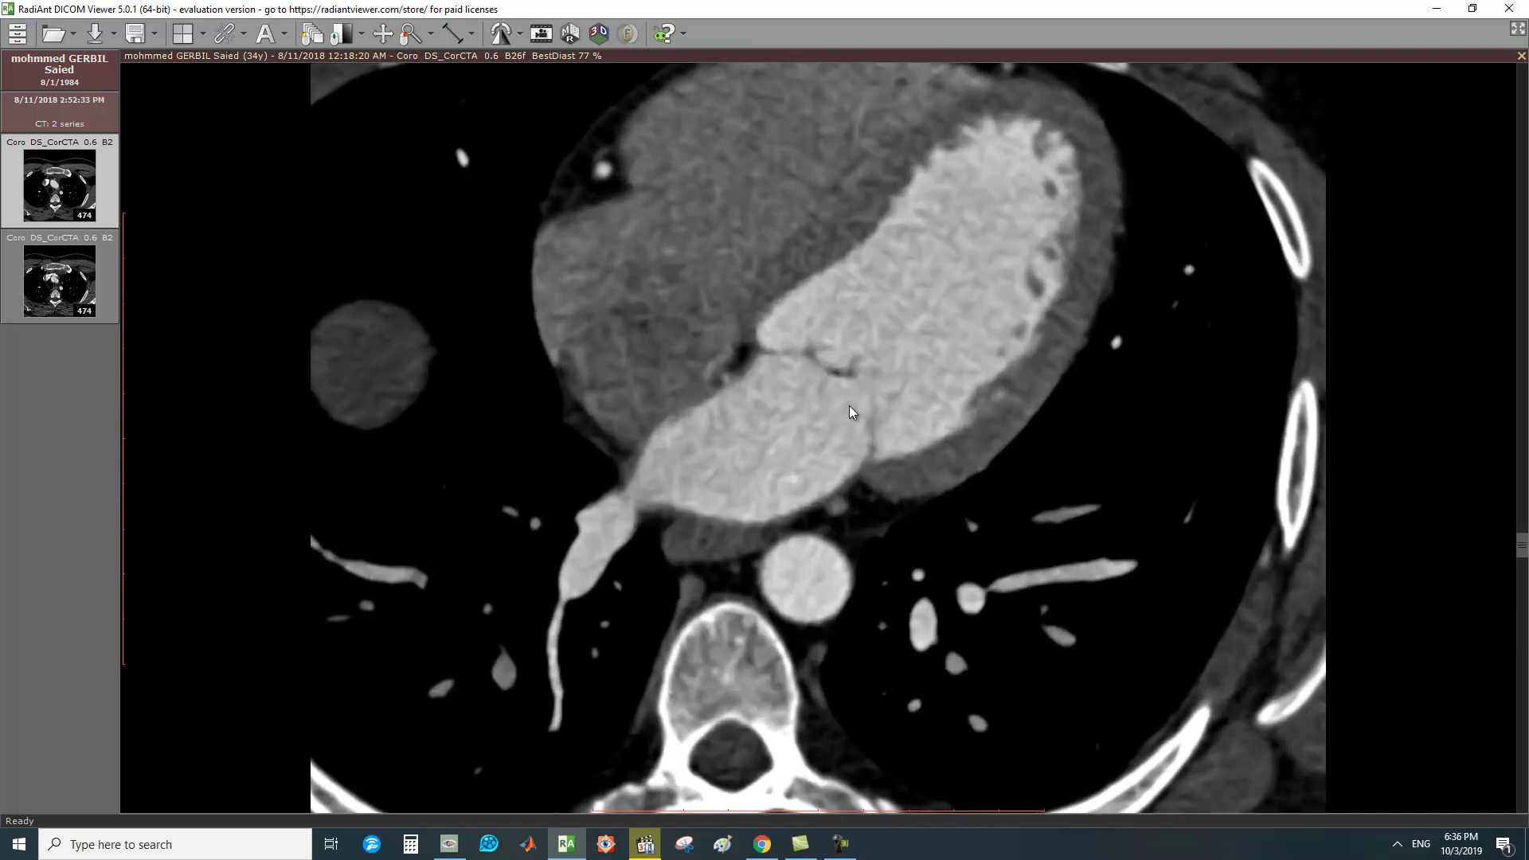
pyautogui.keyDown('ctrl'); pyautogui.scroll(-1, 853, 383); pyautogui.keyUp('ctrl')
pyautogui.moveTo(858, 428)
pyautogui.mouseDown()
pyautogui.moveTo(852, 632)
pyautogui.moveTo(758, 93)
pyautogui.moveTo(798, 385)
pyautogui.moveTo(838, 466)
pyautogui.moveTo(857, 432)
pyautogui.mouseUp()
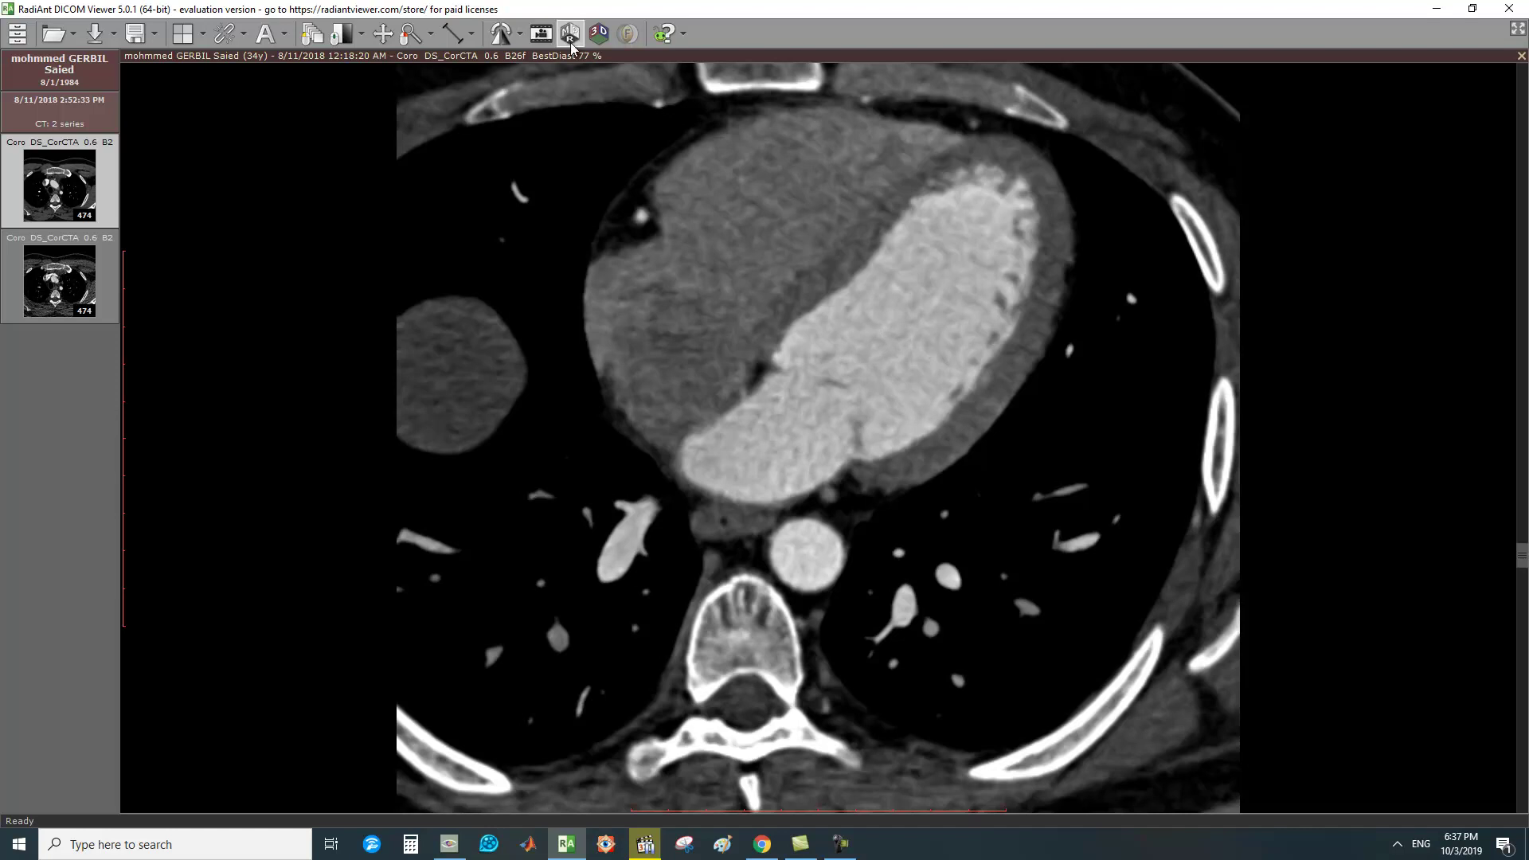
# - Switch to 3D MPR, raise the axial slice slightly, and tilt the reference lines across the heart
pyautogui.click(570, 36)
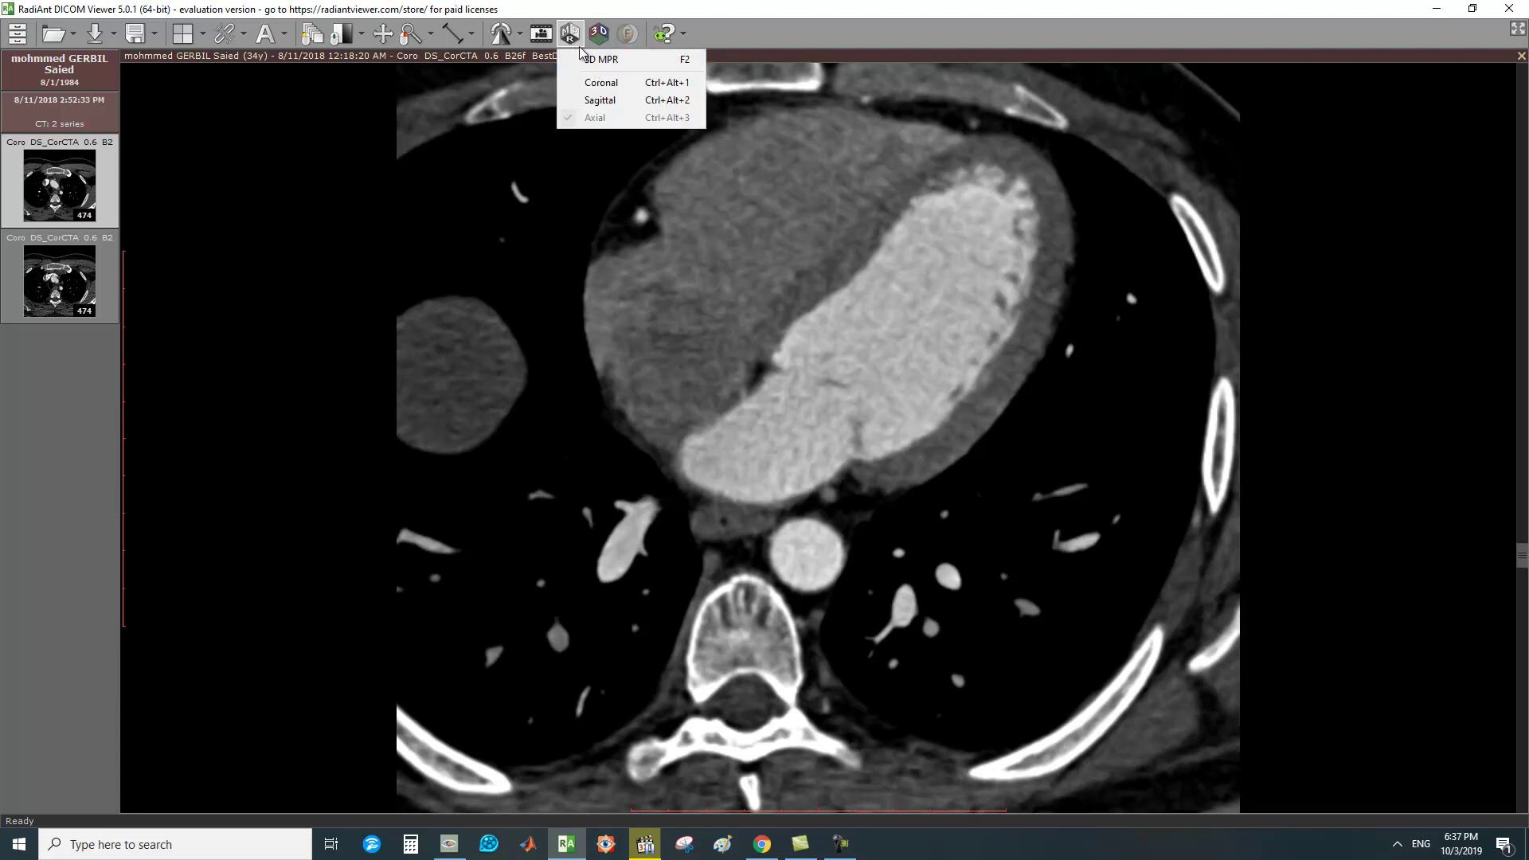
pyautogui.click(610, 61)
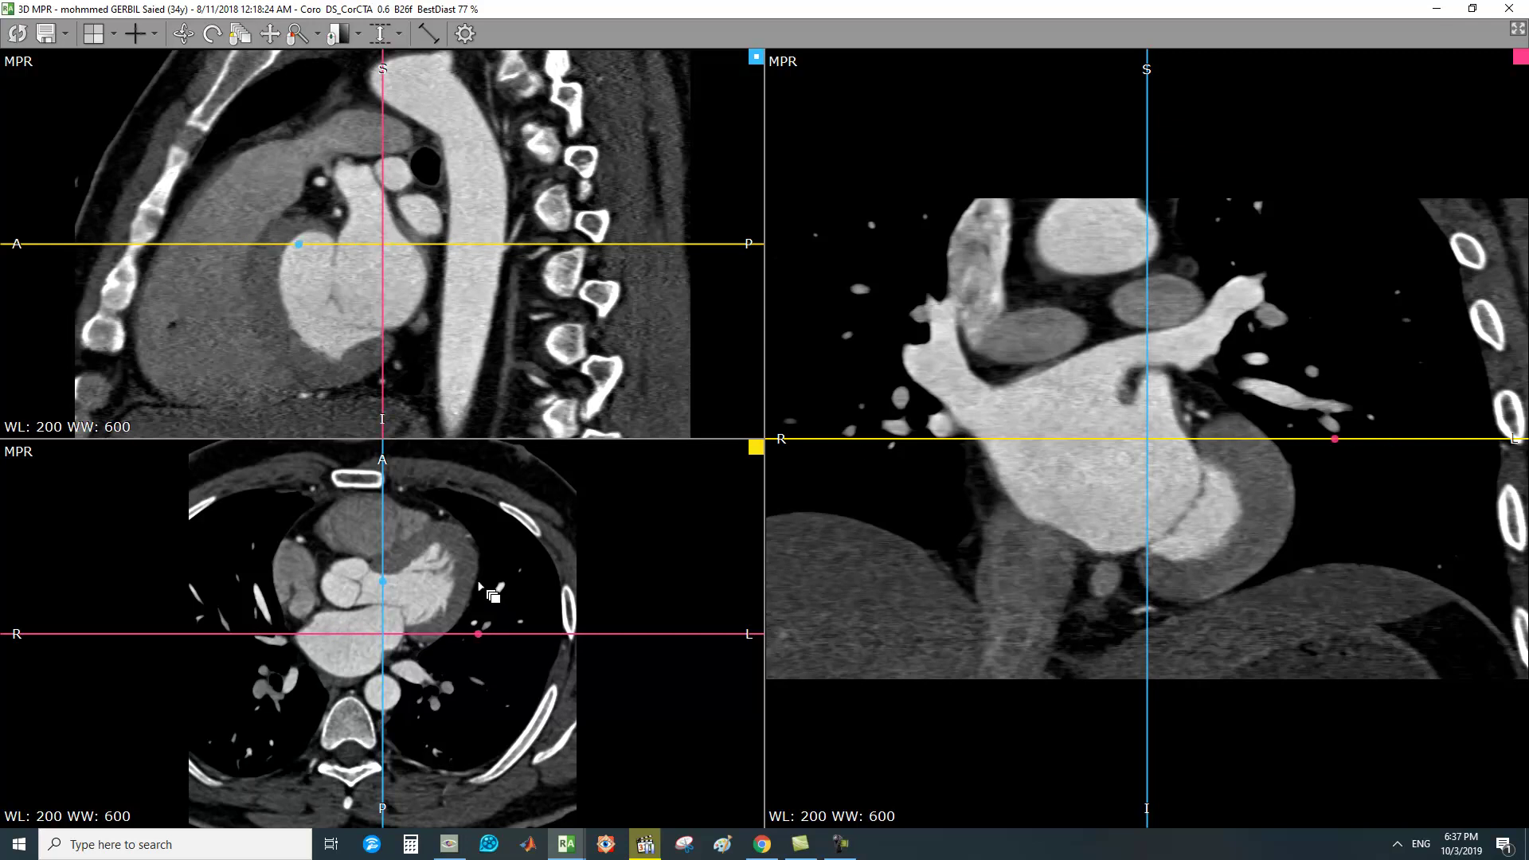
pyautogui.scroll(-5, 469, 635)
pyautogui.moveTo(474, 690)
pyautogui.mouseDown()
pyautogui.moveTo(415, 674)
pyautogui.moveTo(407, 626)
pyautogui.mouseUp()
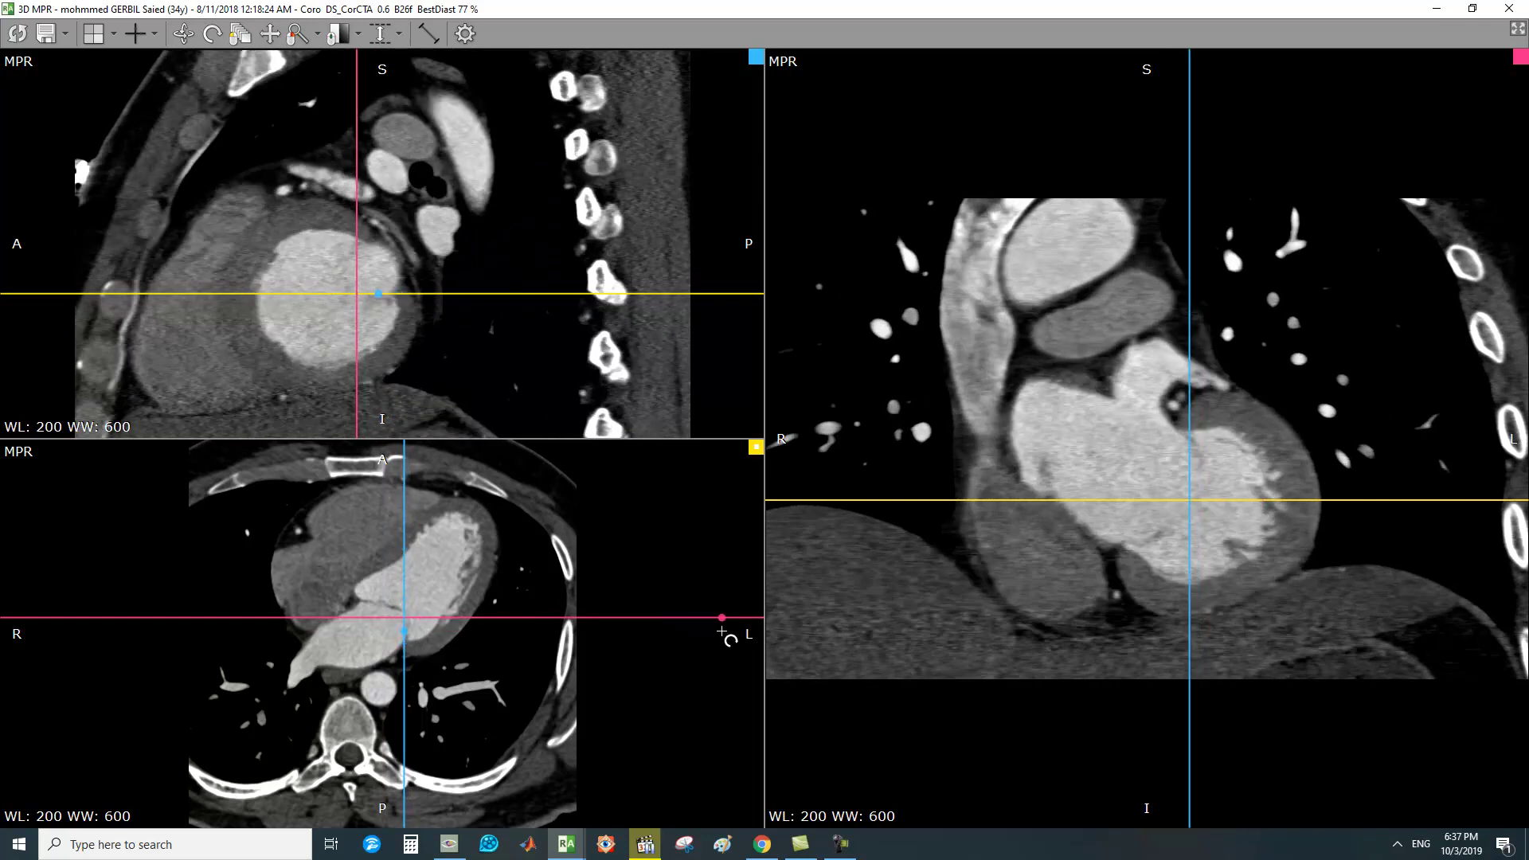
pyautogui.moveTo(714, 618); pyautogui.dragTo(658, 569)
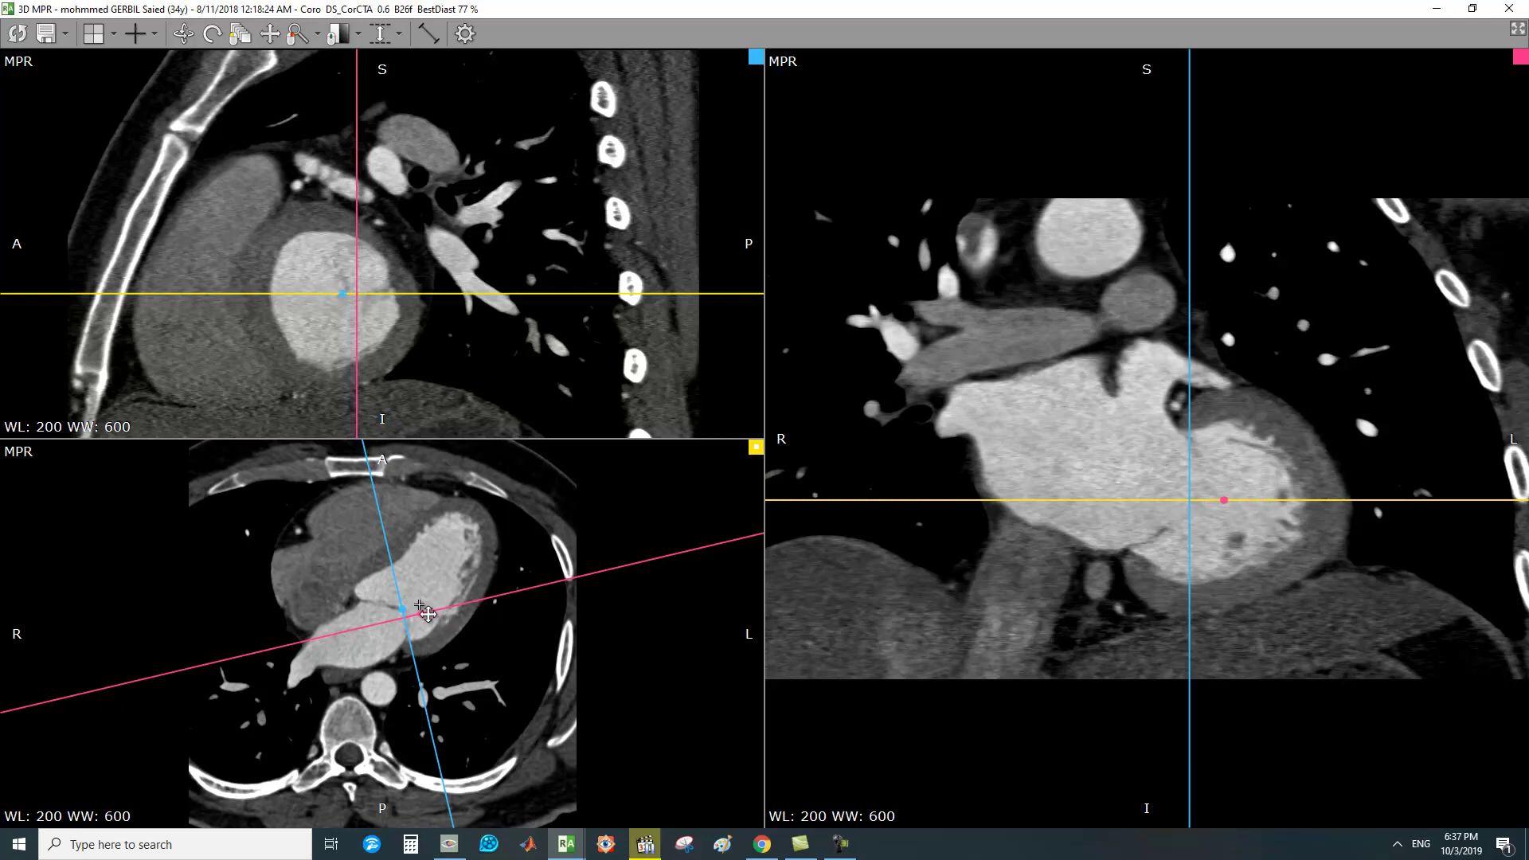
# - Recentre the crosshair on the left ventricle and rotate a plane along the LV long axis
pyautogui.moveTo(701, 556); pyautogui.dragTo(653, 614)
pyautogui.scroll(-3, 517, 675)
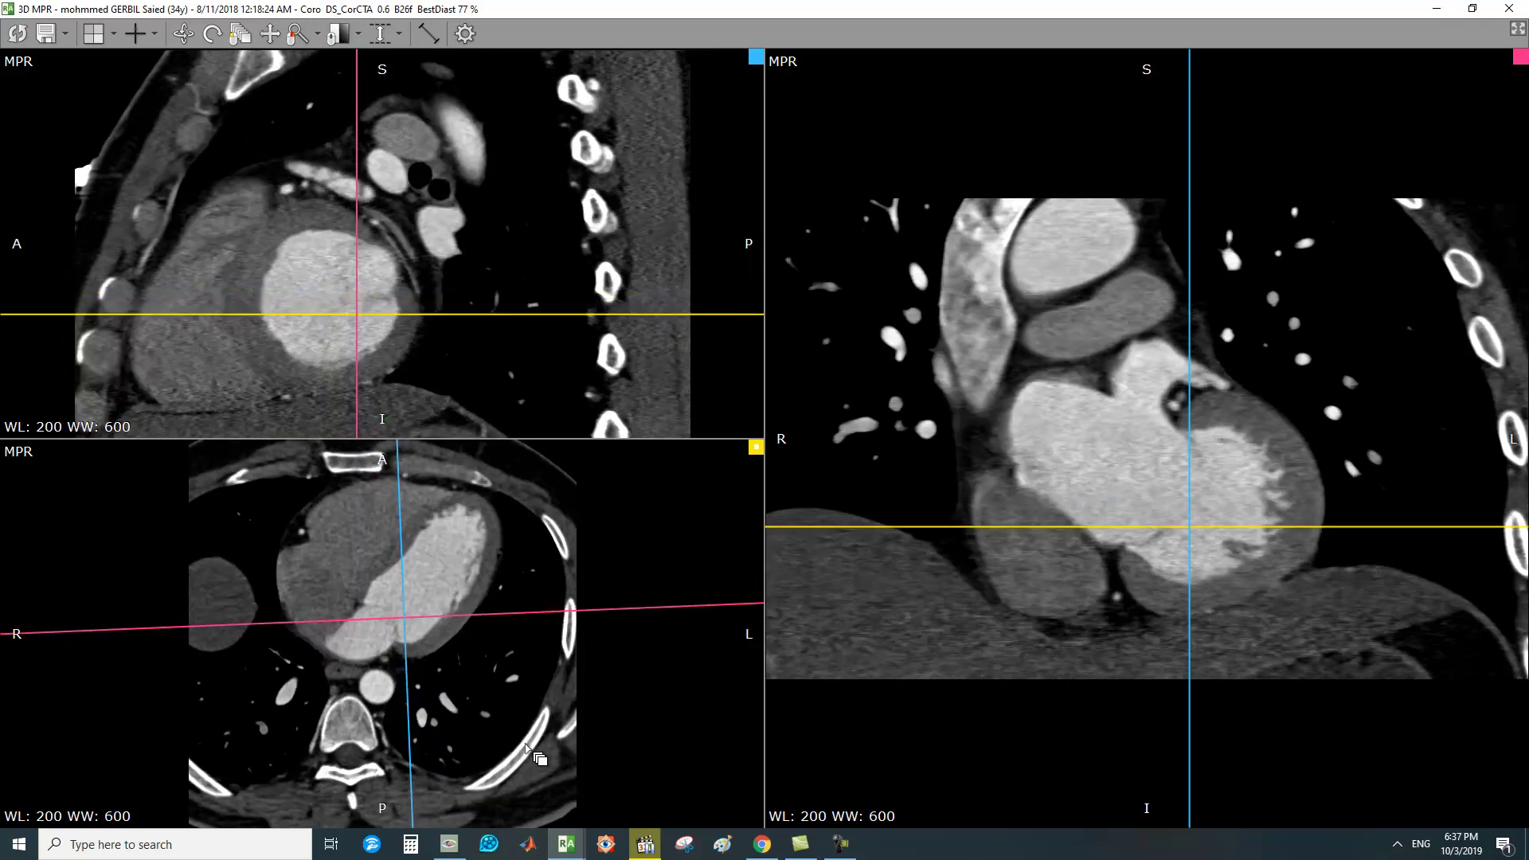
pyautogui.scroll(-2, 486, 683)
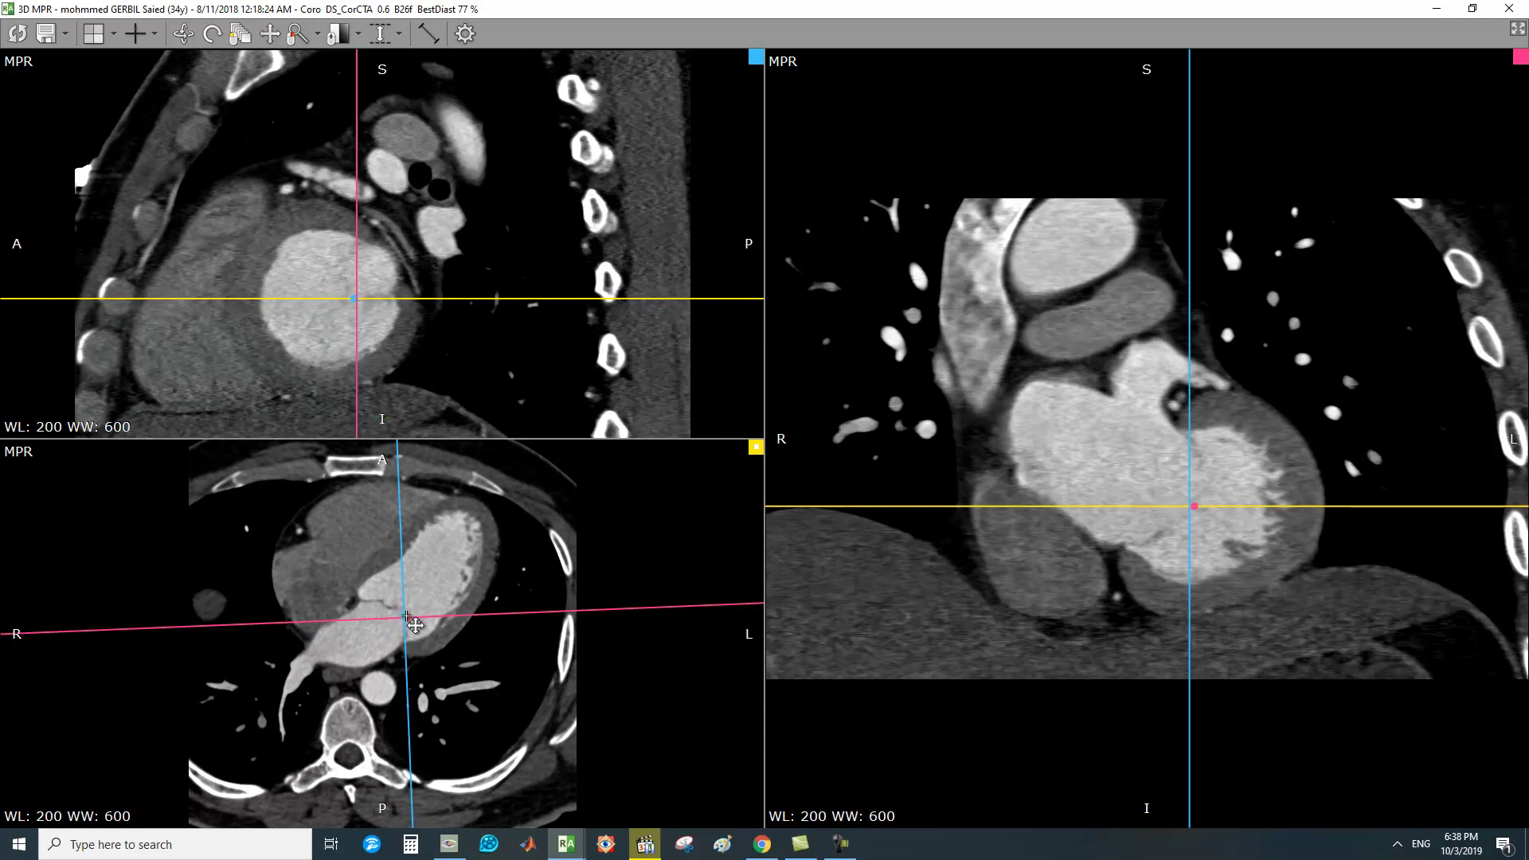
pyautogui.moveTo(417, 630)
pyautogui.mouseDown()
pyautogui.moveTo(452, 625)
pyautogui.moveTo(416, 625)
pyautogui.mouseUp()
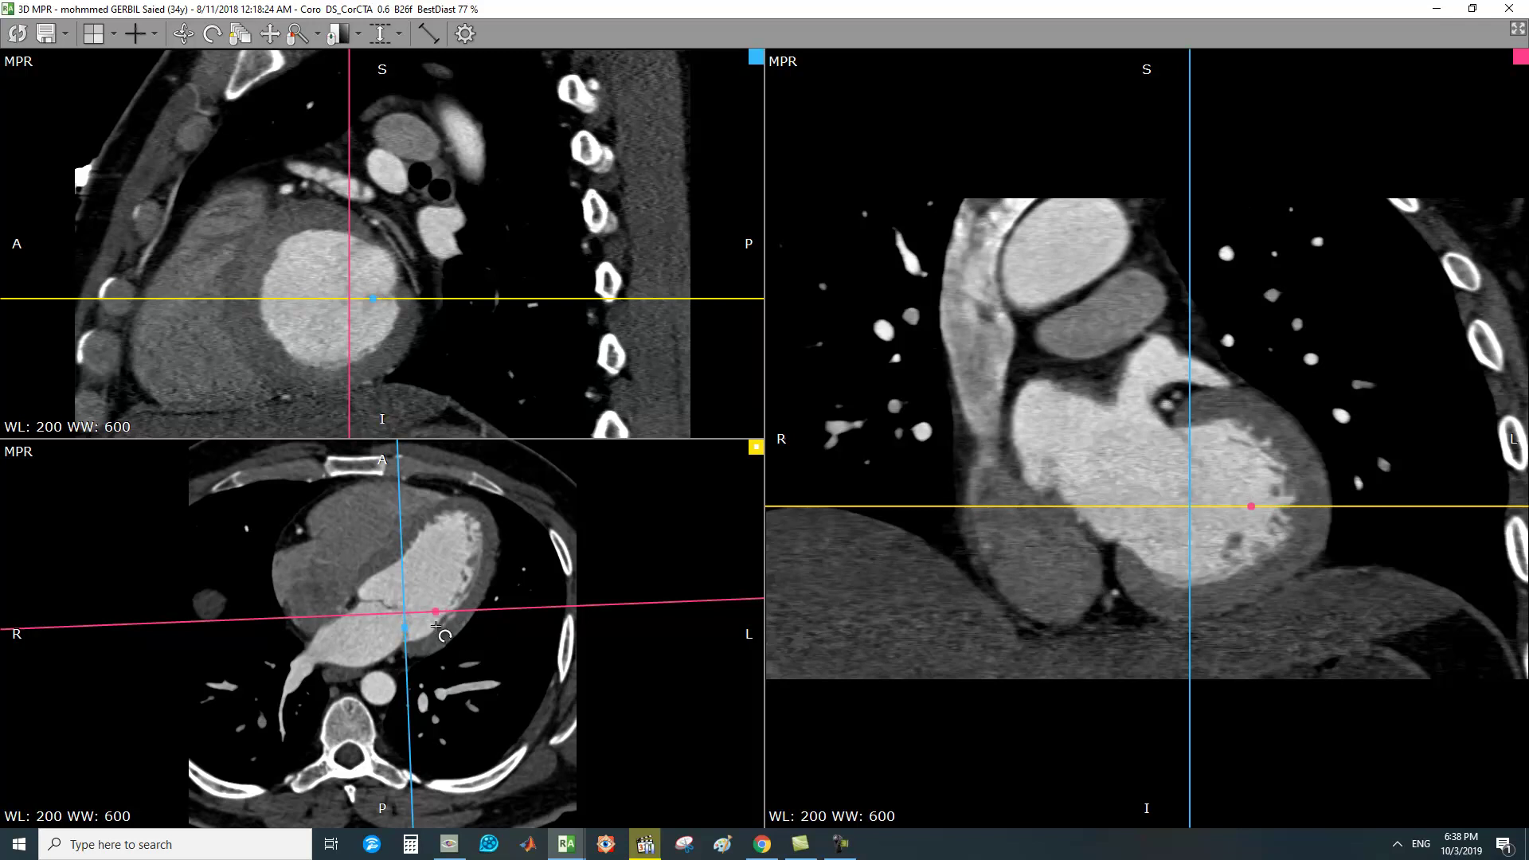
pyautogui.moveTo(397, 448); pyautogui.dragTo(493, 489)
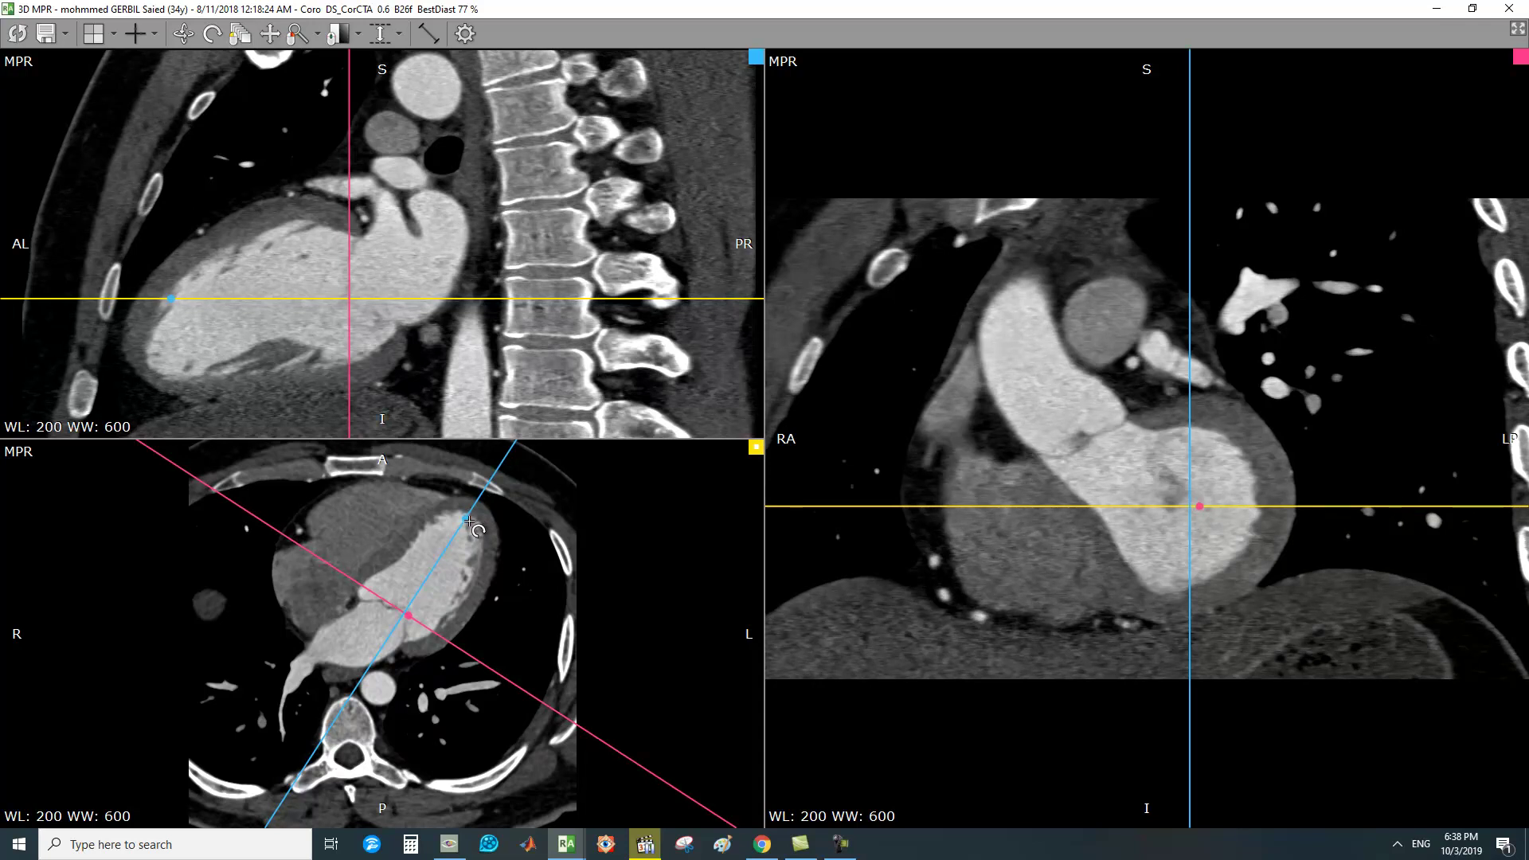
# - Shift the crosshair onto the LV, then tilt the long-axis plane perpendicular for a short-axis cut
pyautogui.moveTo(470, 522)
pyautogui.mouseDown()
pyautogui.moveTo(476, 535)
pyautogui.moveTo(446, 516)
pyautogui.mouseUp()
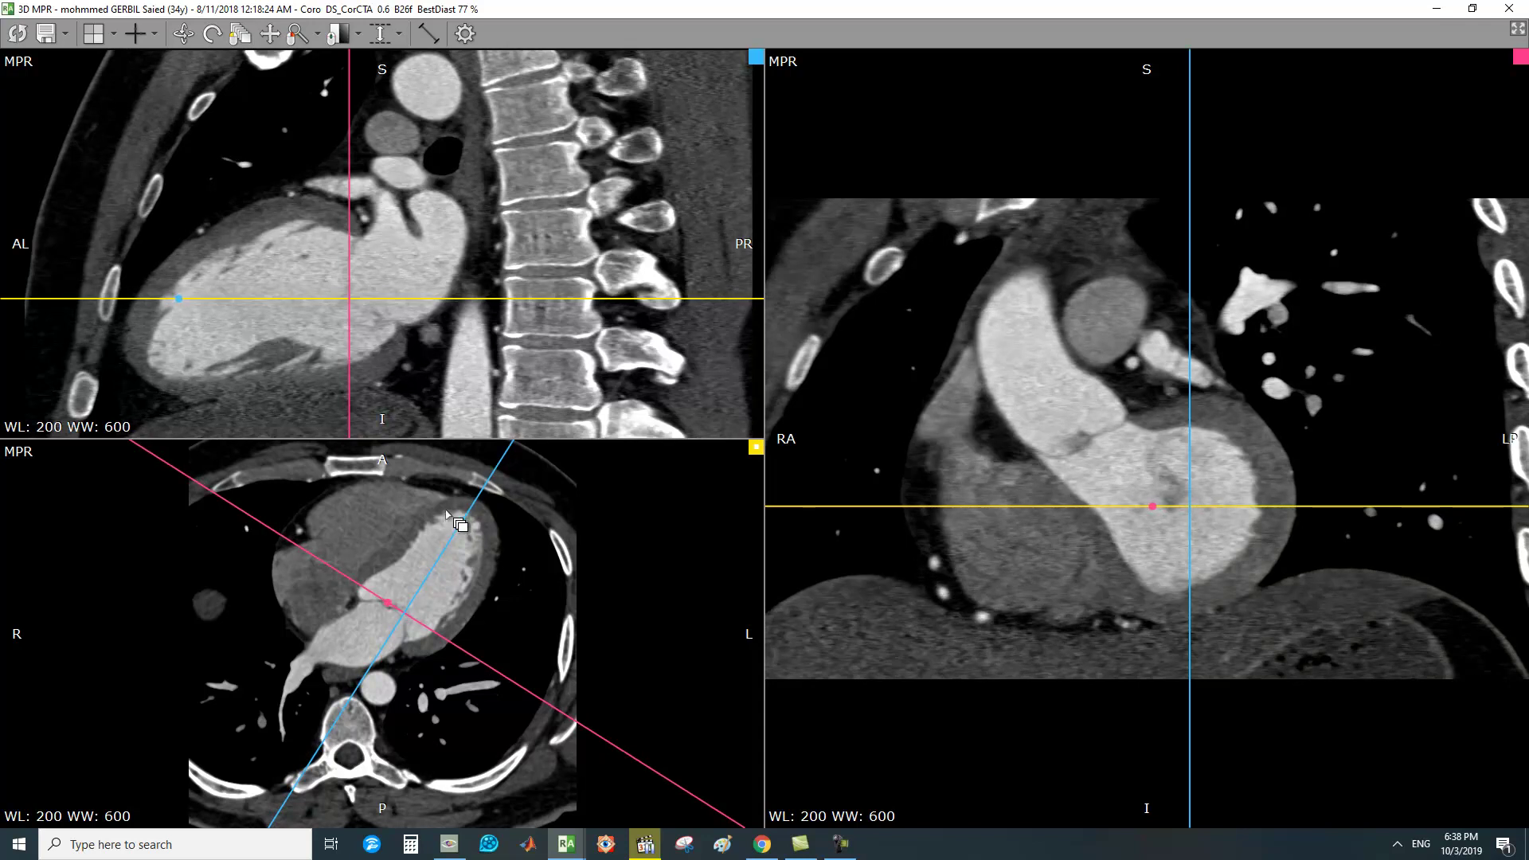
pyautogui.moveTo(495, 463); pyautogui.dragTo(503, 470)
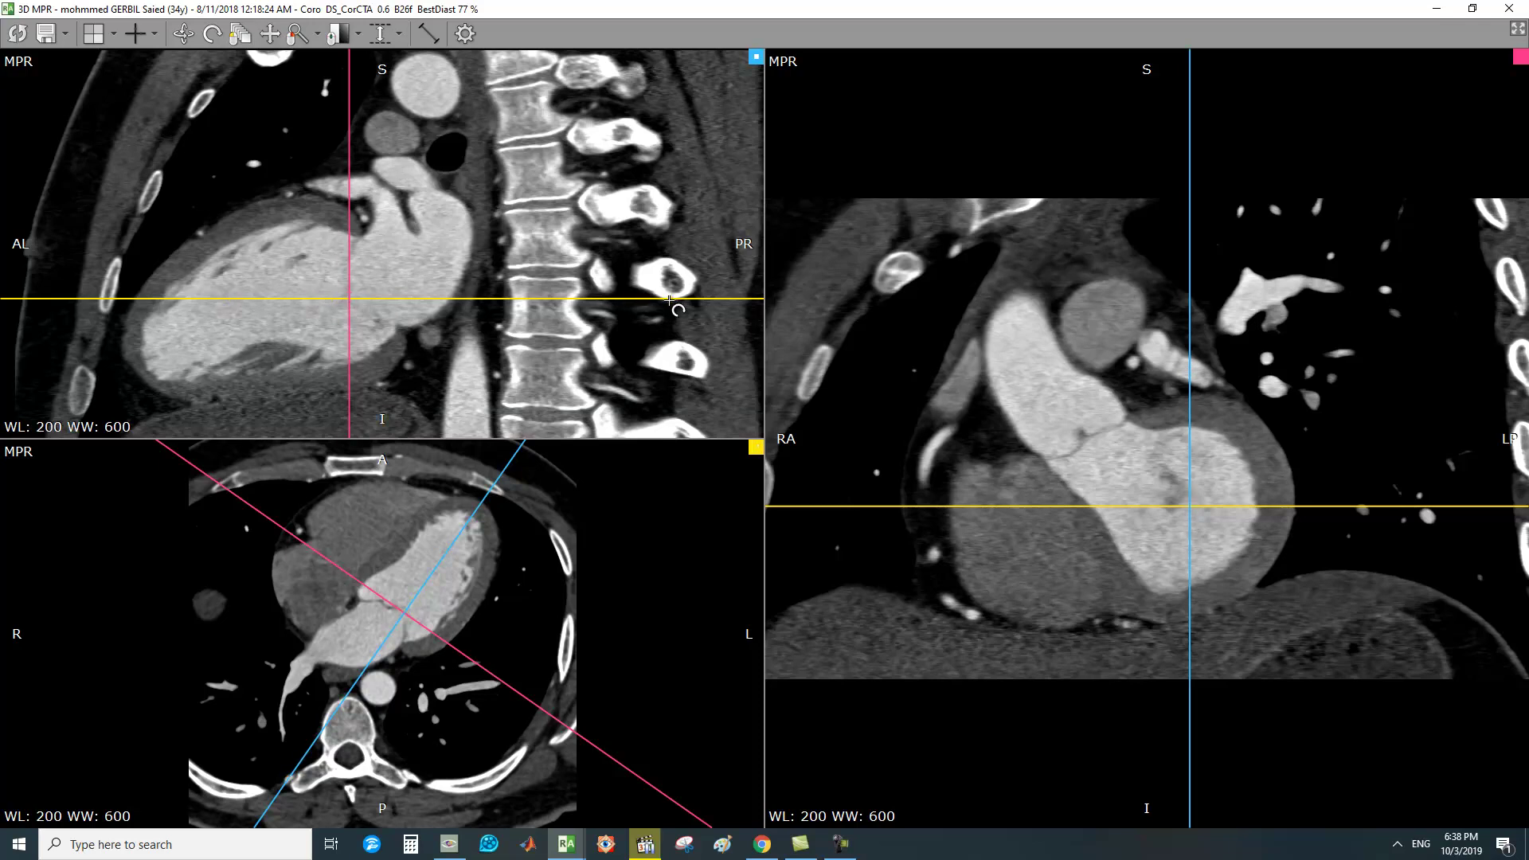
pyautogui.moveTo(669, 299); pyautogui.dragTo(668, 205)
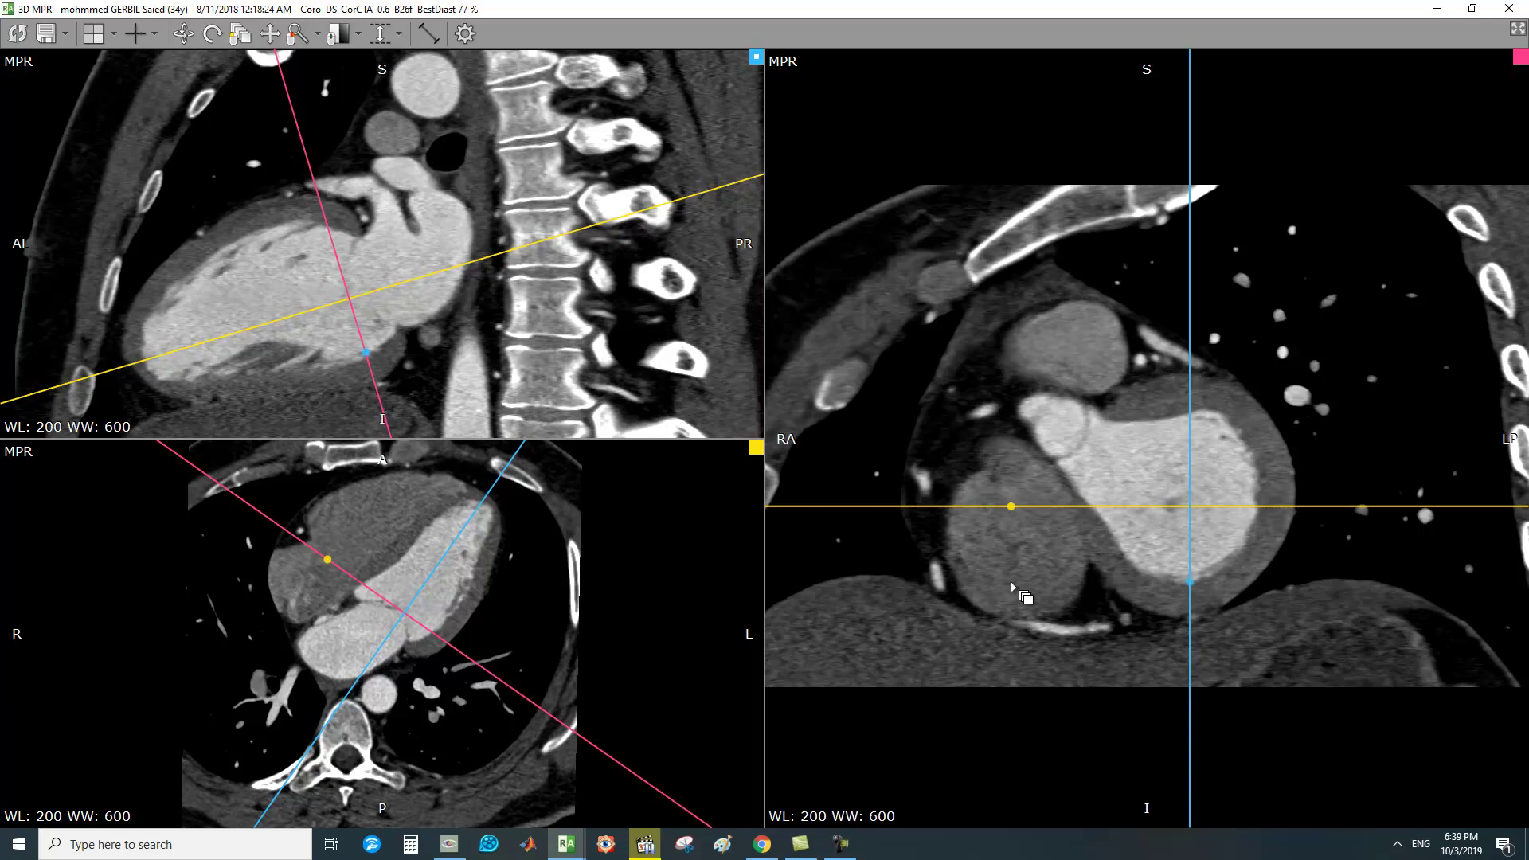
# - Page the right oblique view through short-axis ventricle slices and back toward the four-chamber level
pyautogui.scroll(-2, 1262, 448)
pyautogui.moveTo(1262, 448); pyautogui.dragTo(1174, 425)
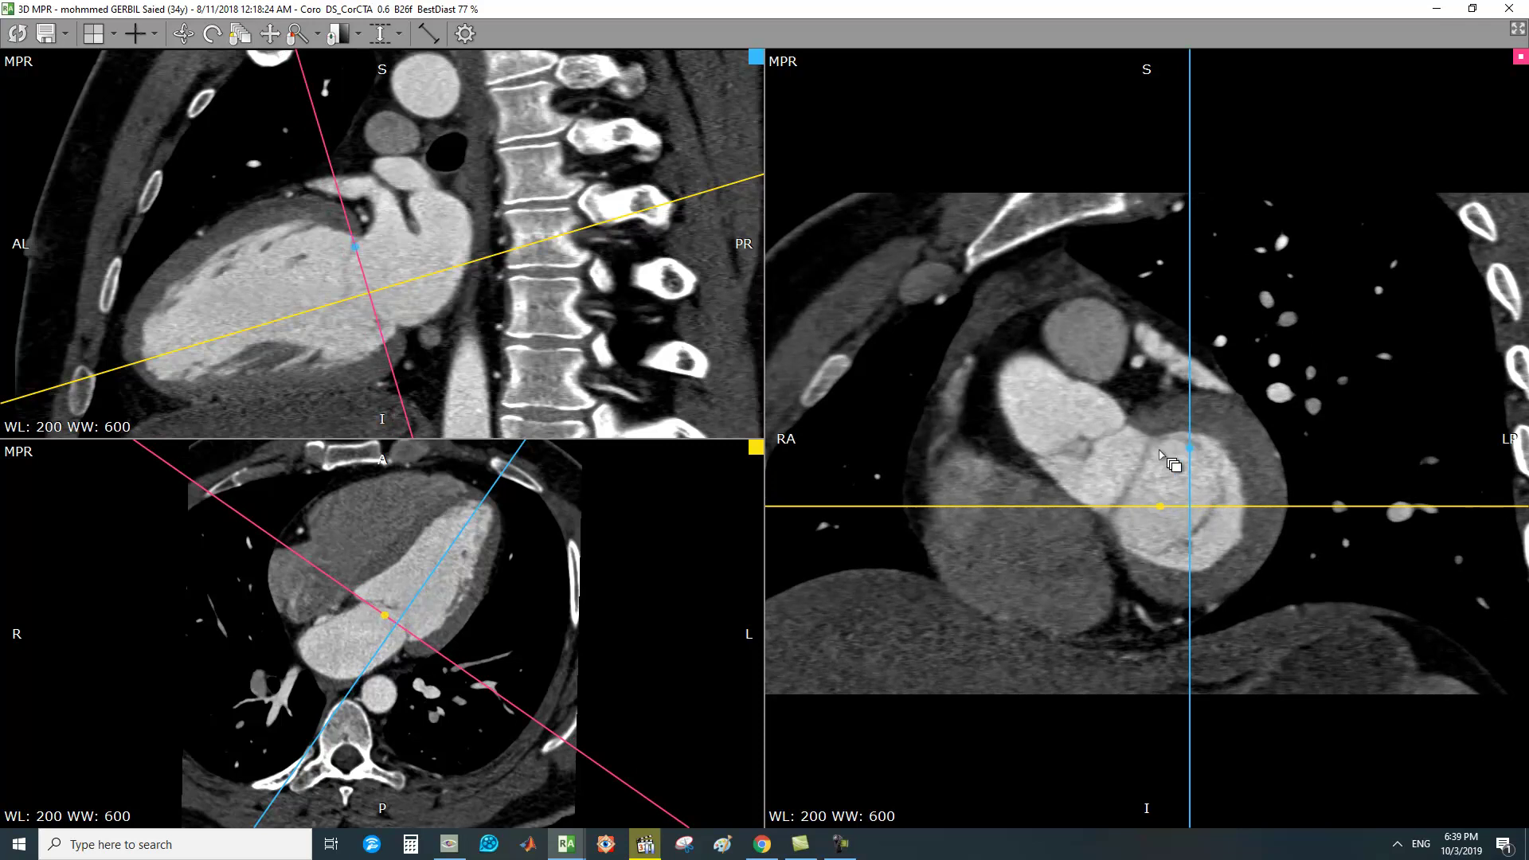
pyautogui.moveTo(1197, 448); pyautogui.dragTo(1244, 502)
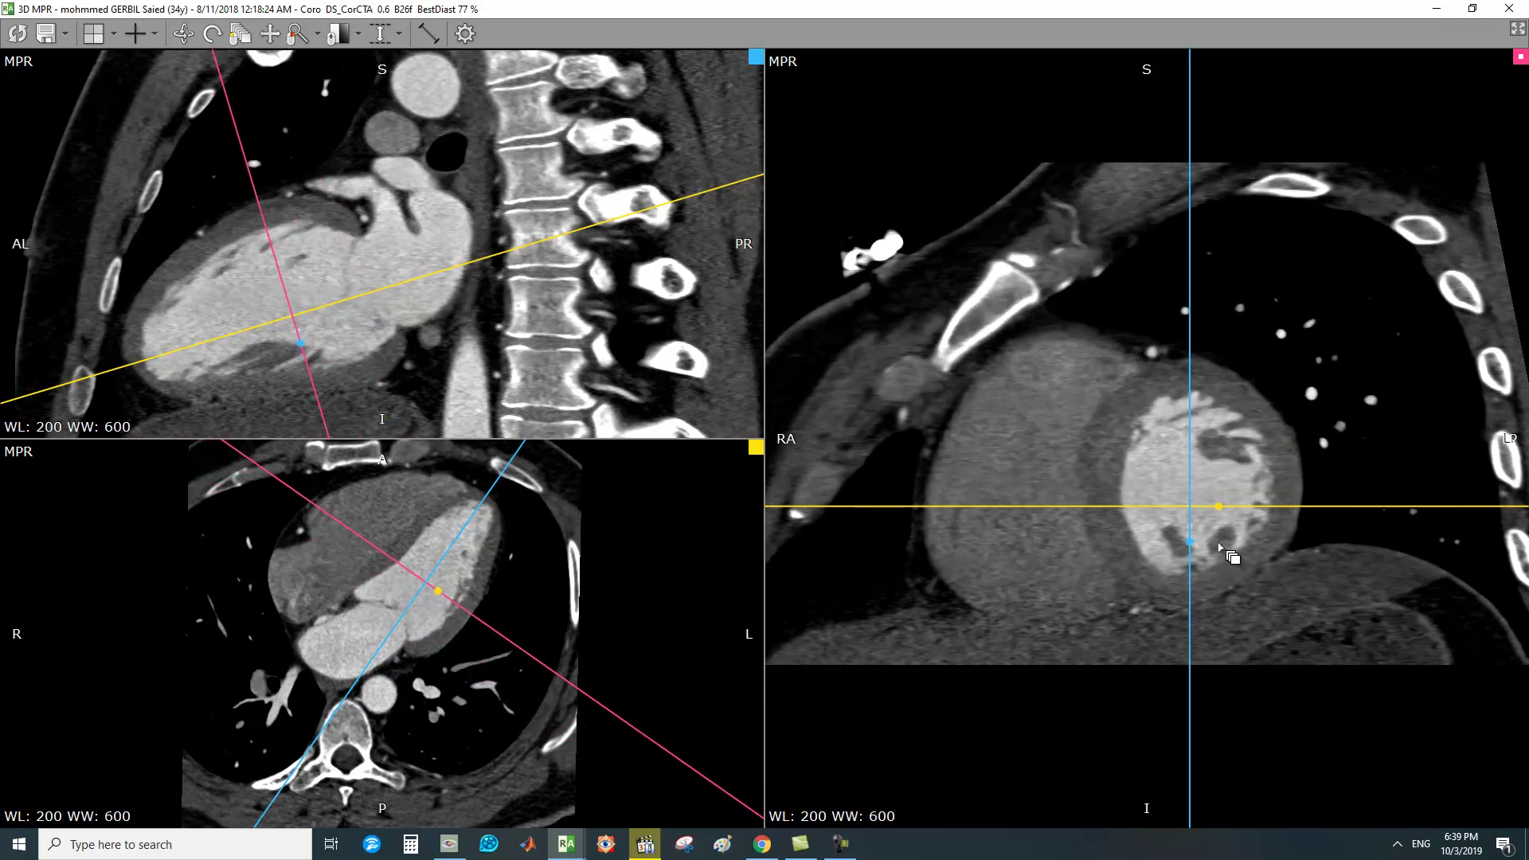
pyautogui.moveTo(1242, 550); pyautogui.dragTo(1250, 475)
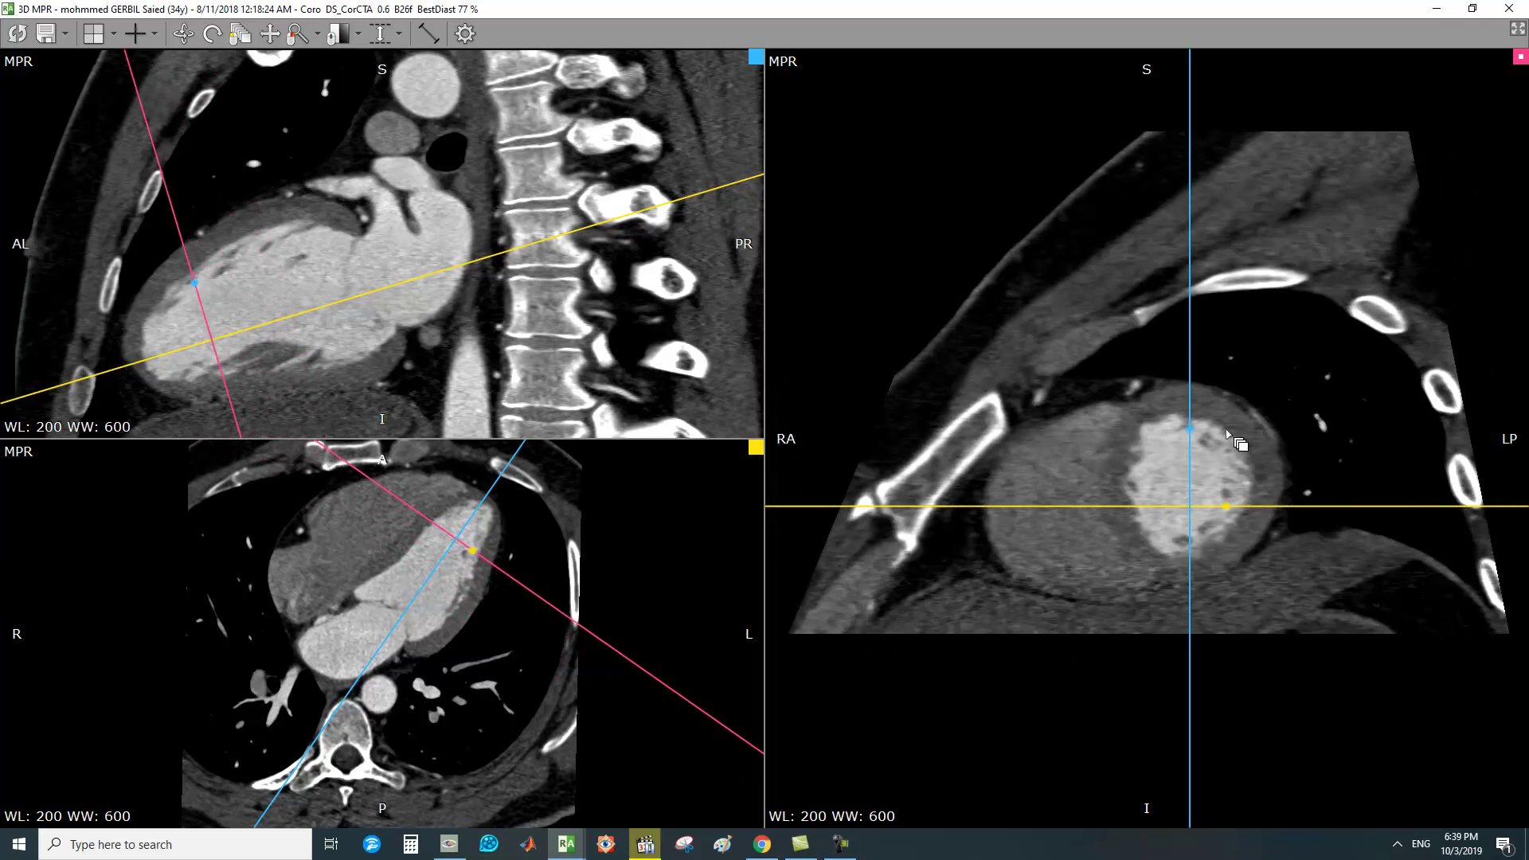
pyautogui.moveTo(1268, 405); pyautogui.dragTo(1247, 450)
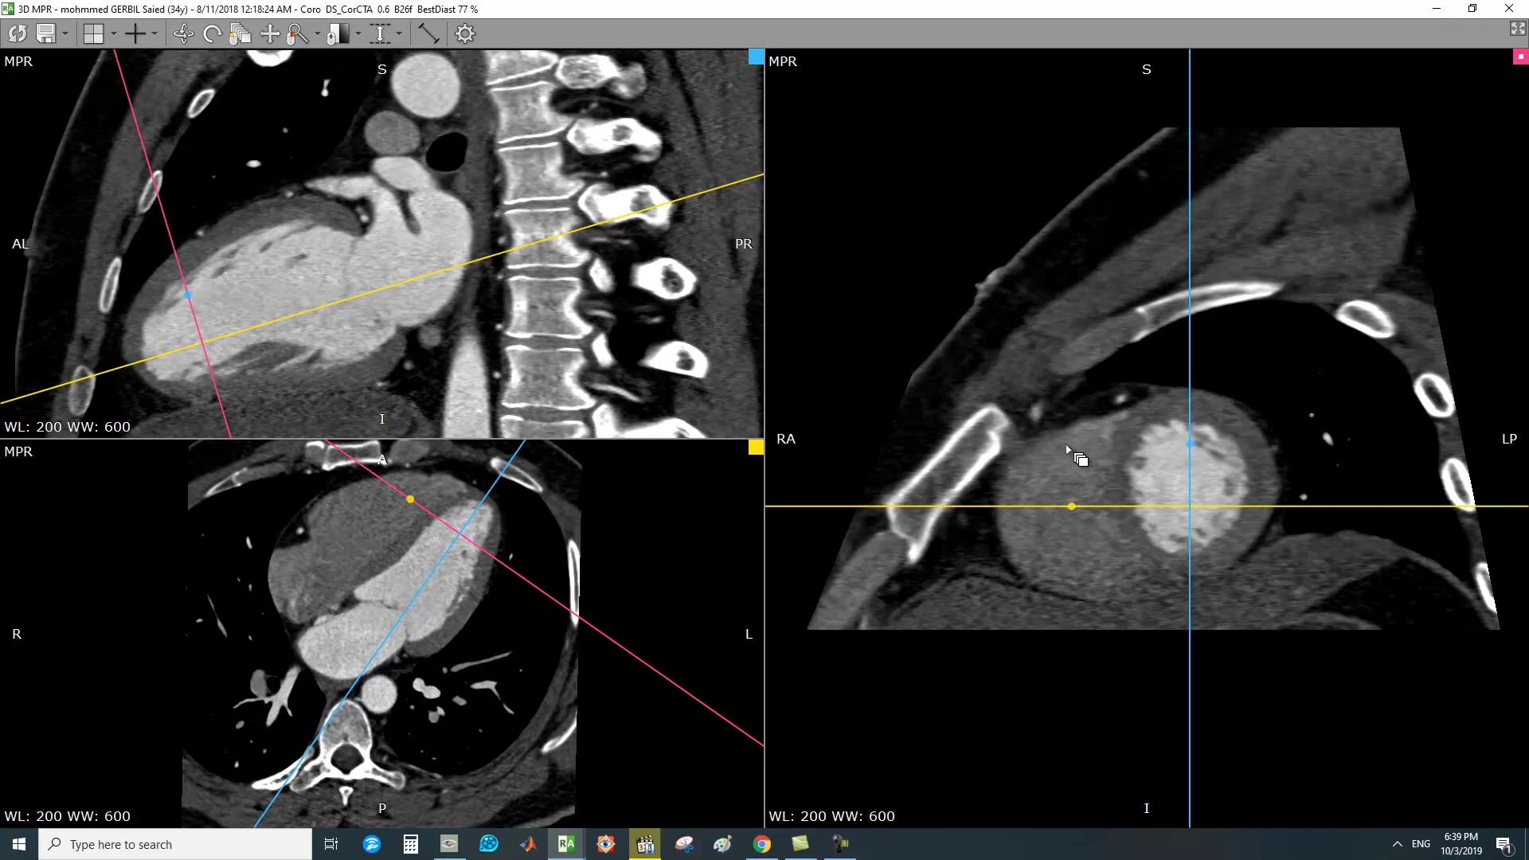
pyautogui.moveTo(1314, 648); pyautogui.dragTo(1271, 277)
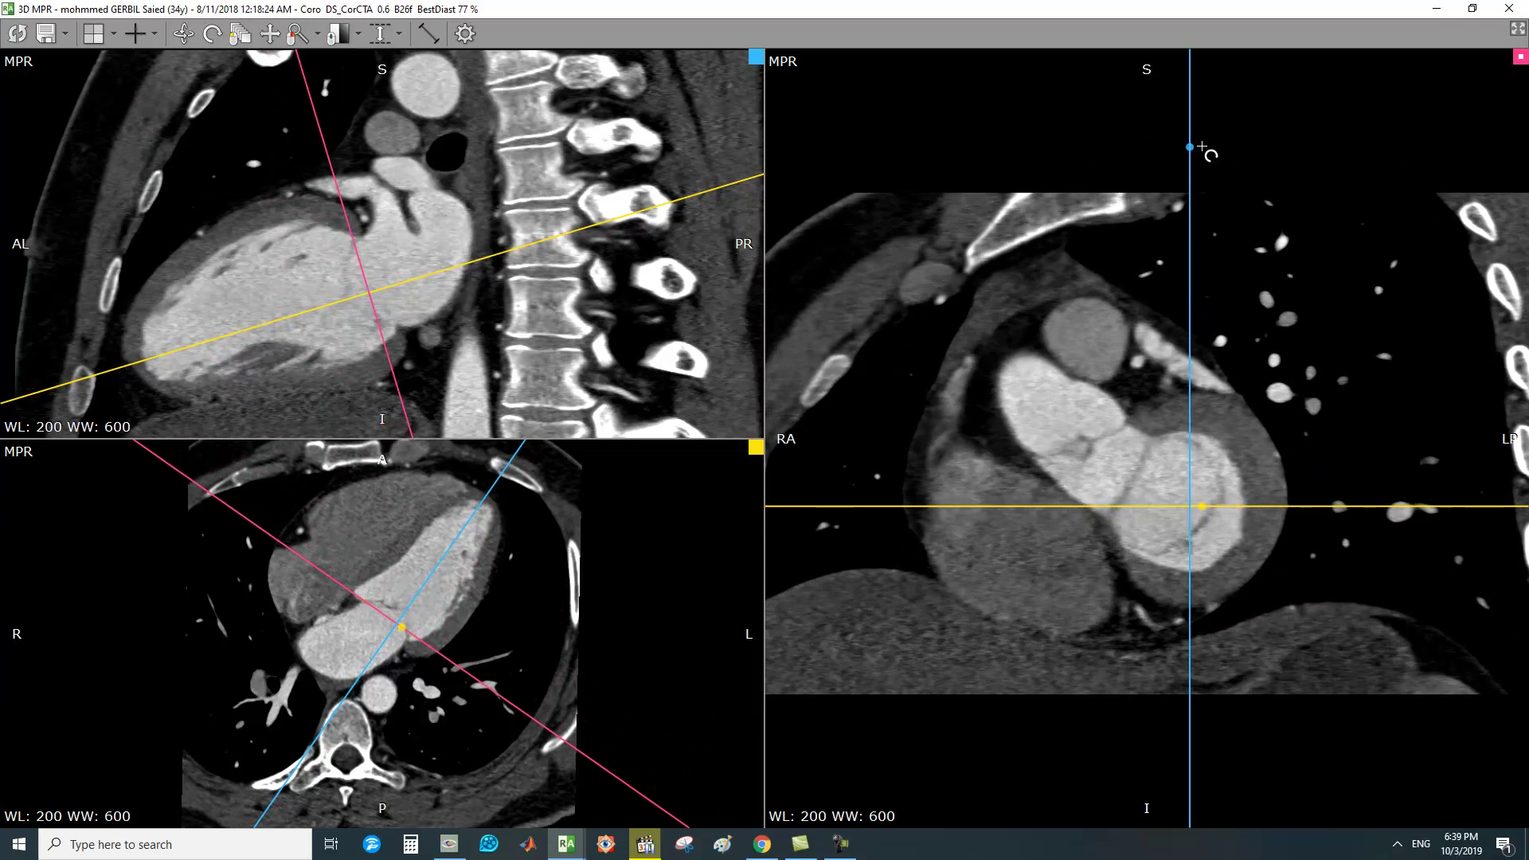
pyautogui.moveTo(1190, 133); pyautogui.dragTo(954, 349)
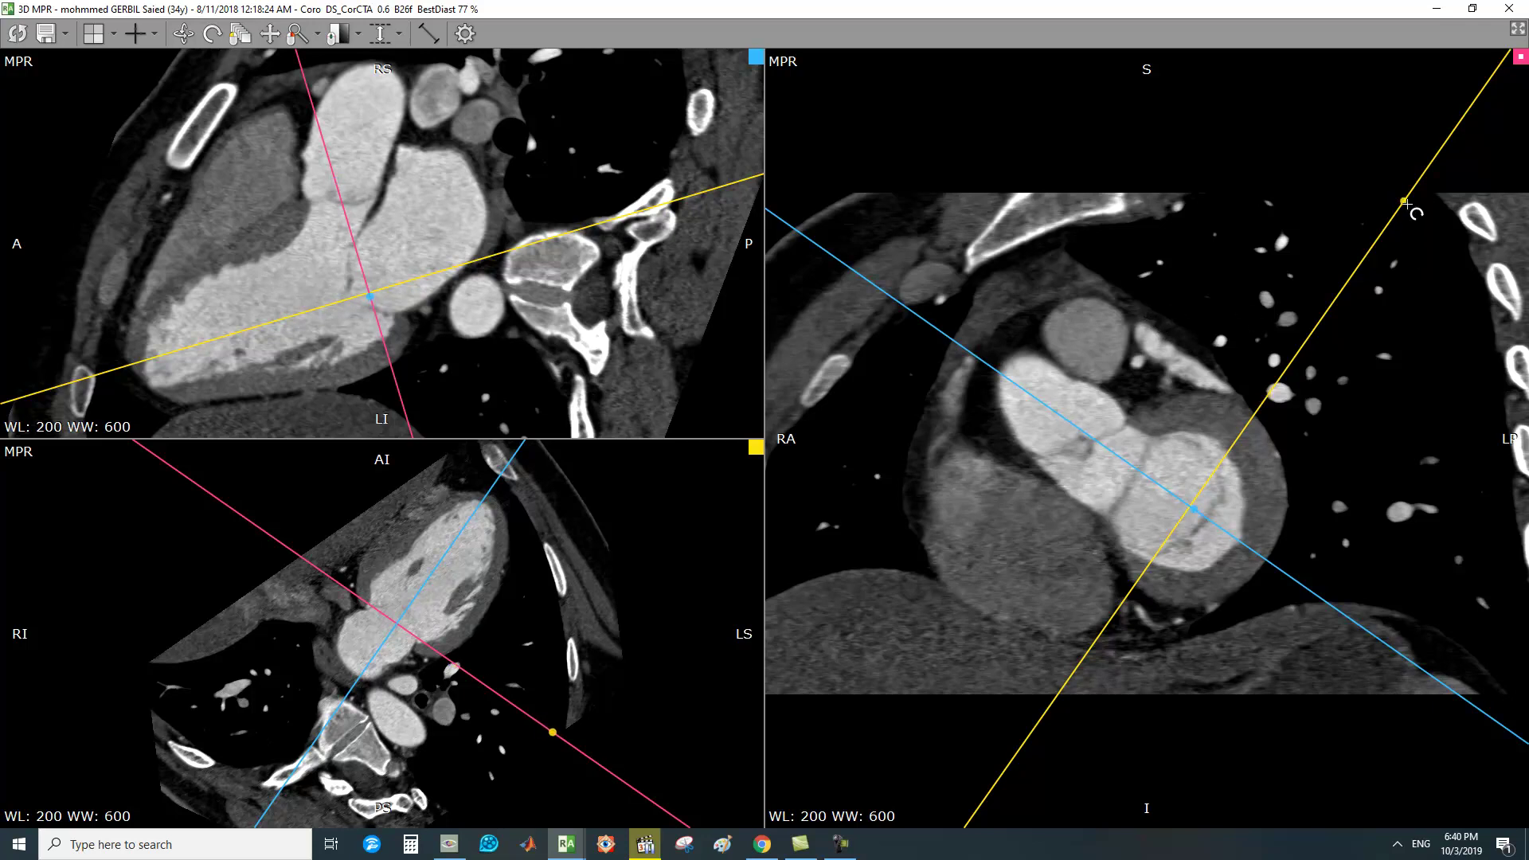
pyautogui.moveTo(1410, 209); pyautogui.dragTo(1466, 509)
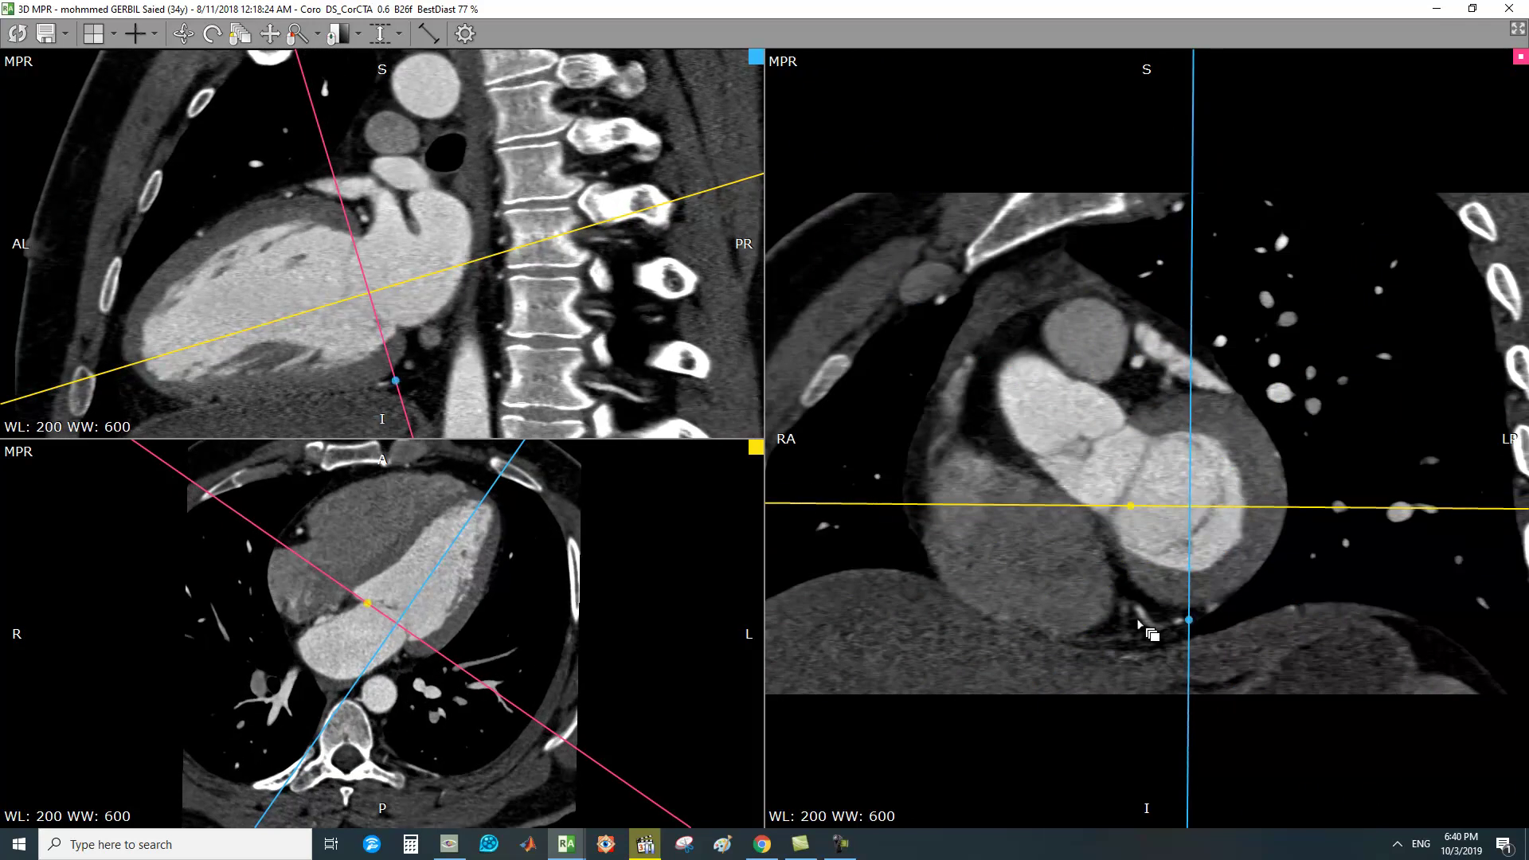
# - Page the right view to a short-axis slice, rotating and recentring the crosshair in the LV
pyautogui.moveTo(1303, 342); pyautogui.dragTo(1301, 530)
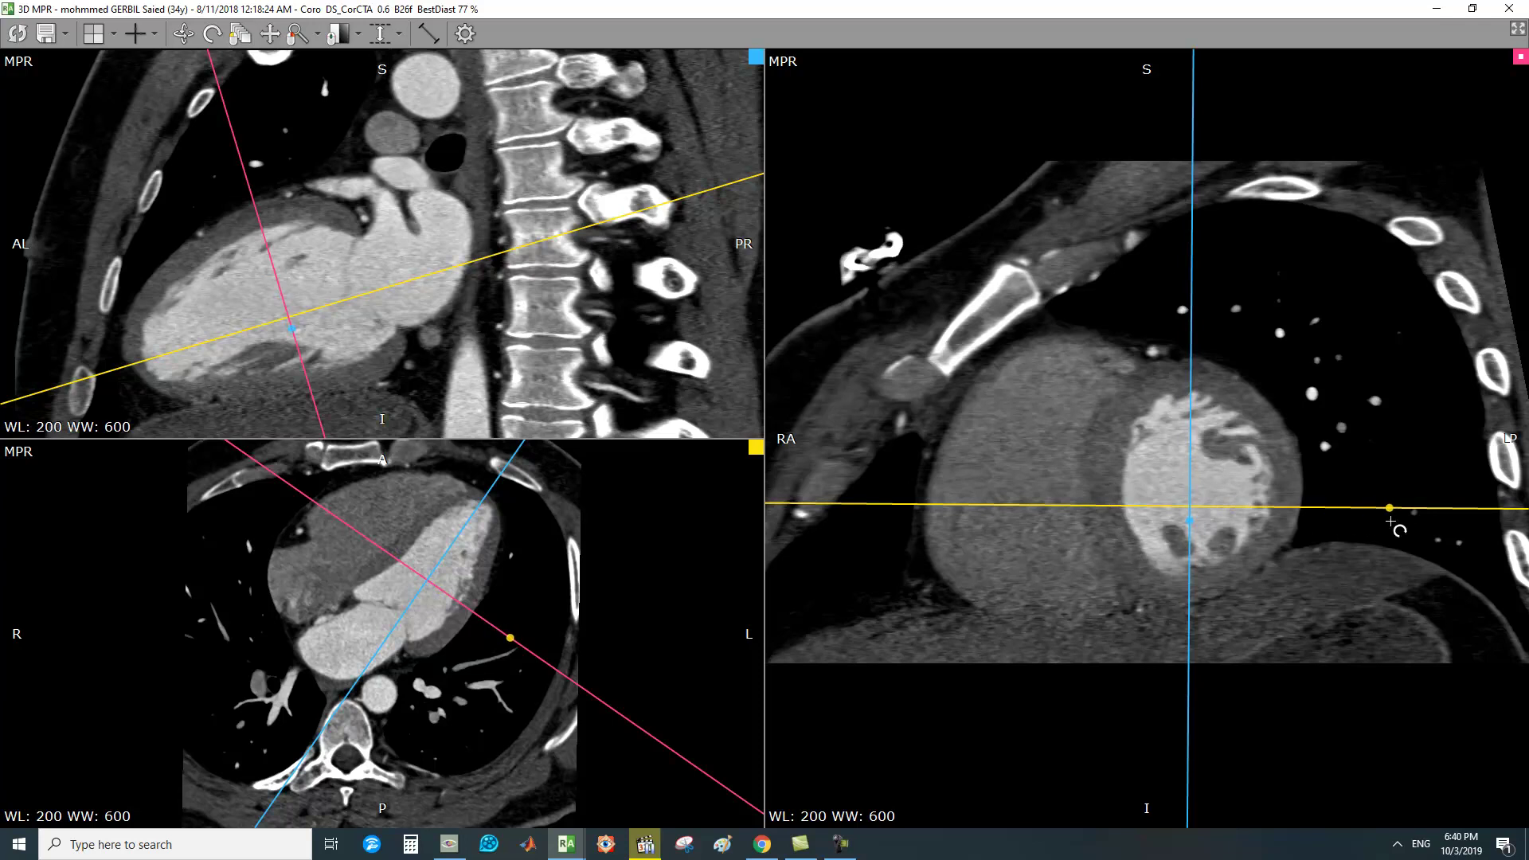
pyautogui.moveTo(1409, 516); pyautogui.dragTo(1402, 461)
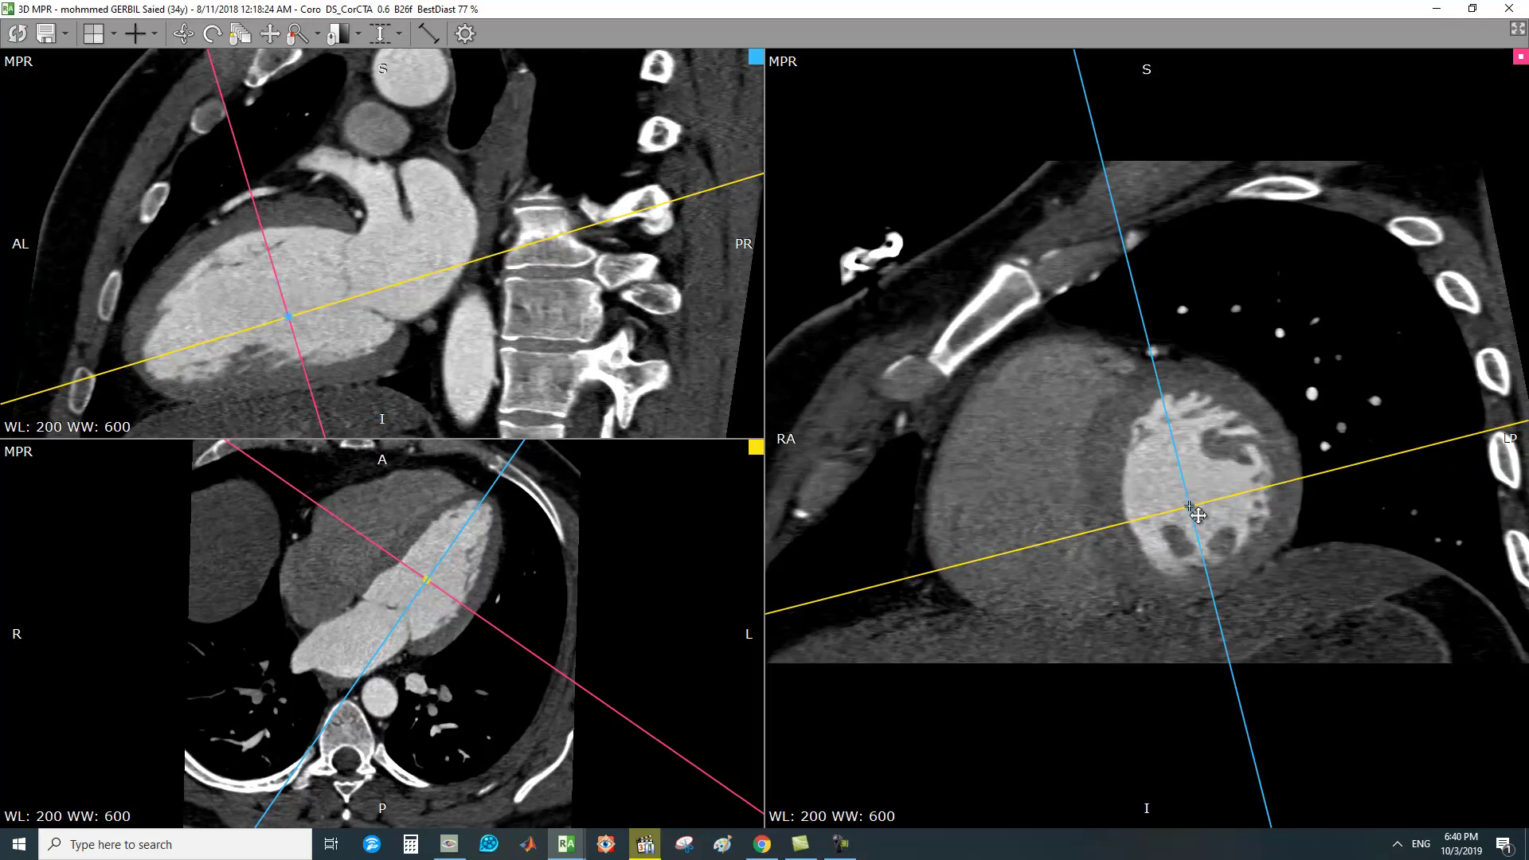
pyautogui.moveTo(1191, 503); pyautogui.dragTo(1201, 489)
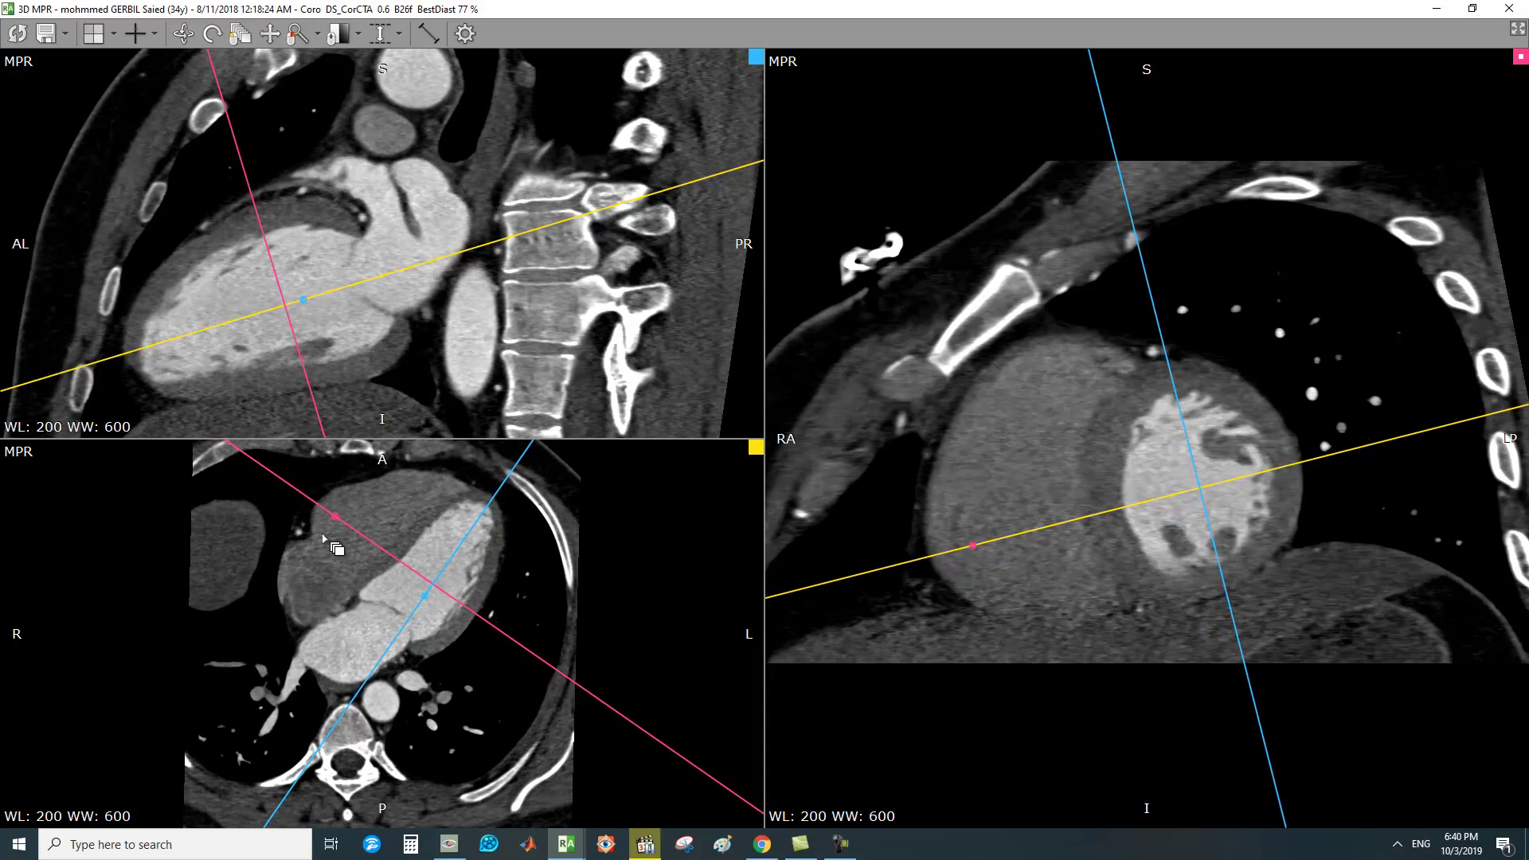
# - Page the axial view to a more superior level and reset all views to orthogonal planes
pyautogui.scroll(1, 557, 602)
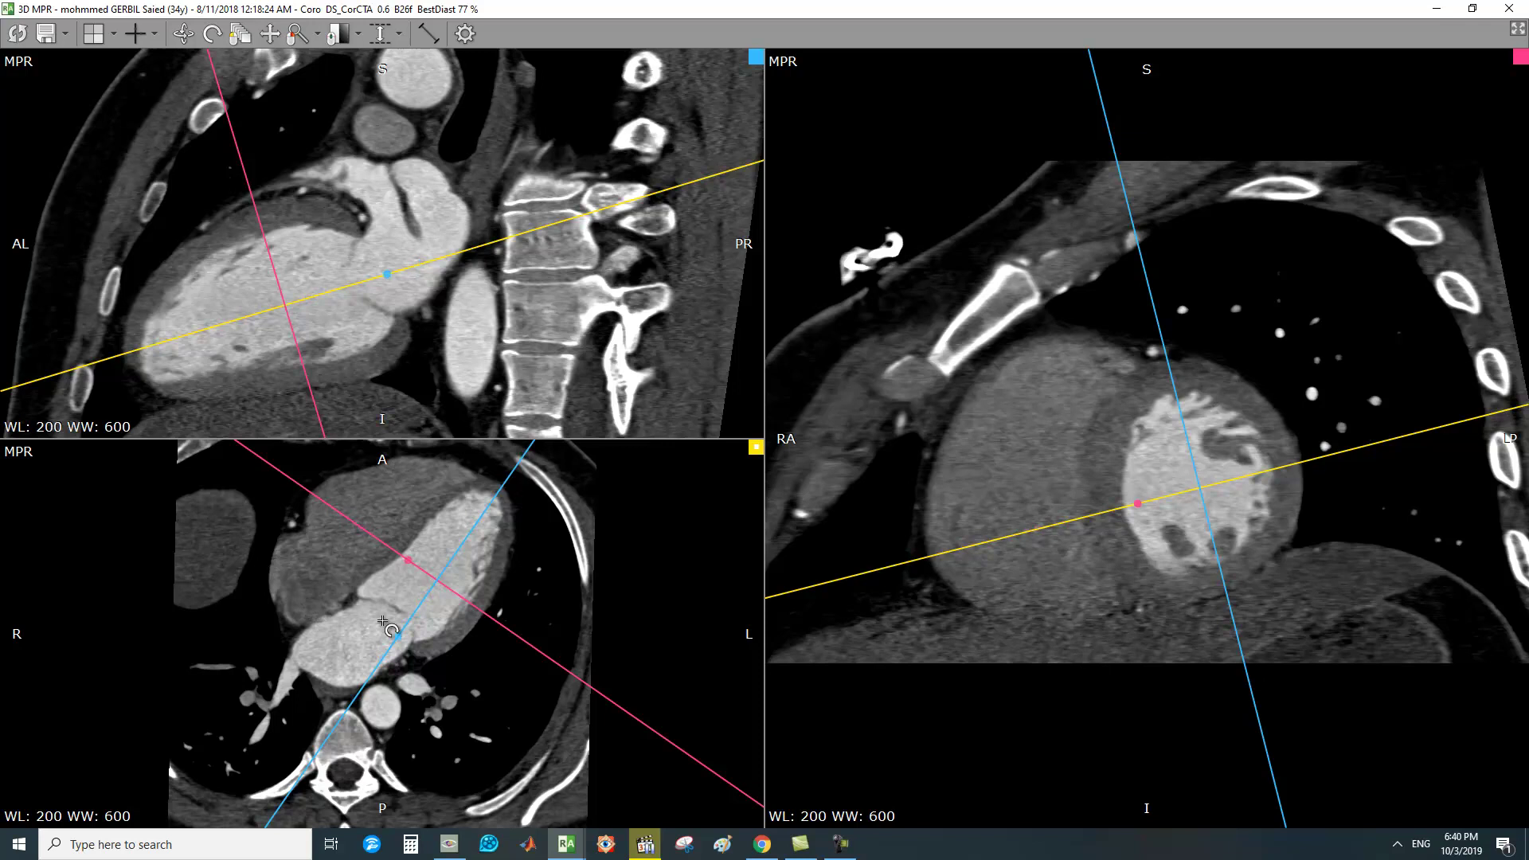
pyautogui.moveTo(517, 733); pyautogui.dragTo(515, 599)
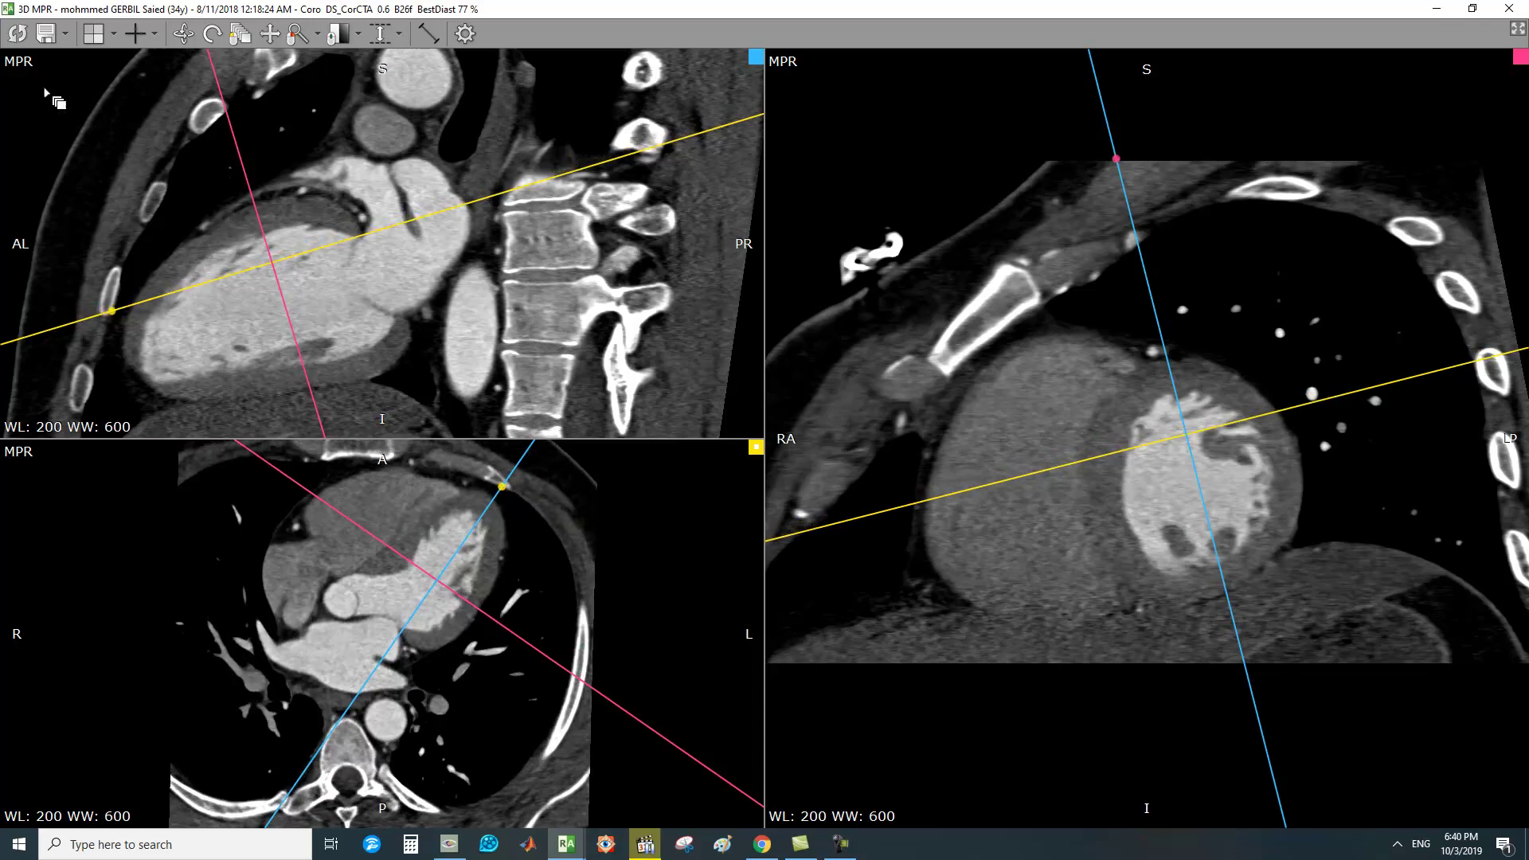
pyautogui.click(17, 33)
# - In the axial view, page to four-chamber level, tilt the planes along the long axis, and recentre
pyautogui.moveTo(446, 498); pyautogui.dragTo(417, 629)
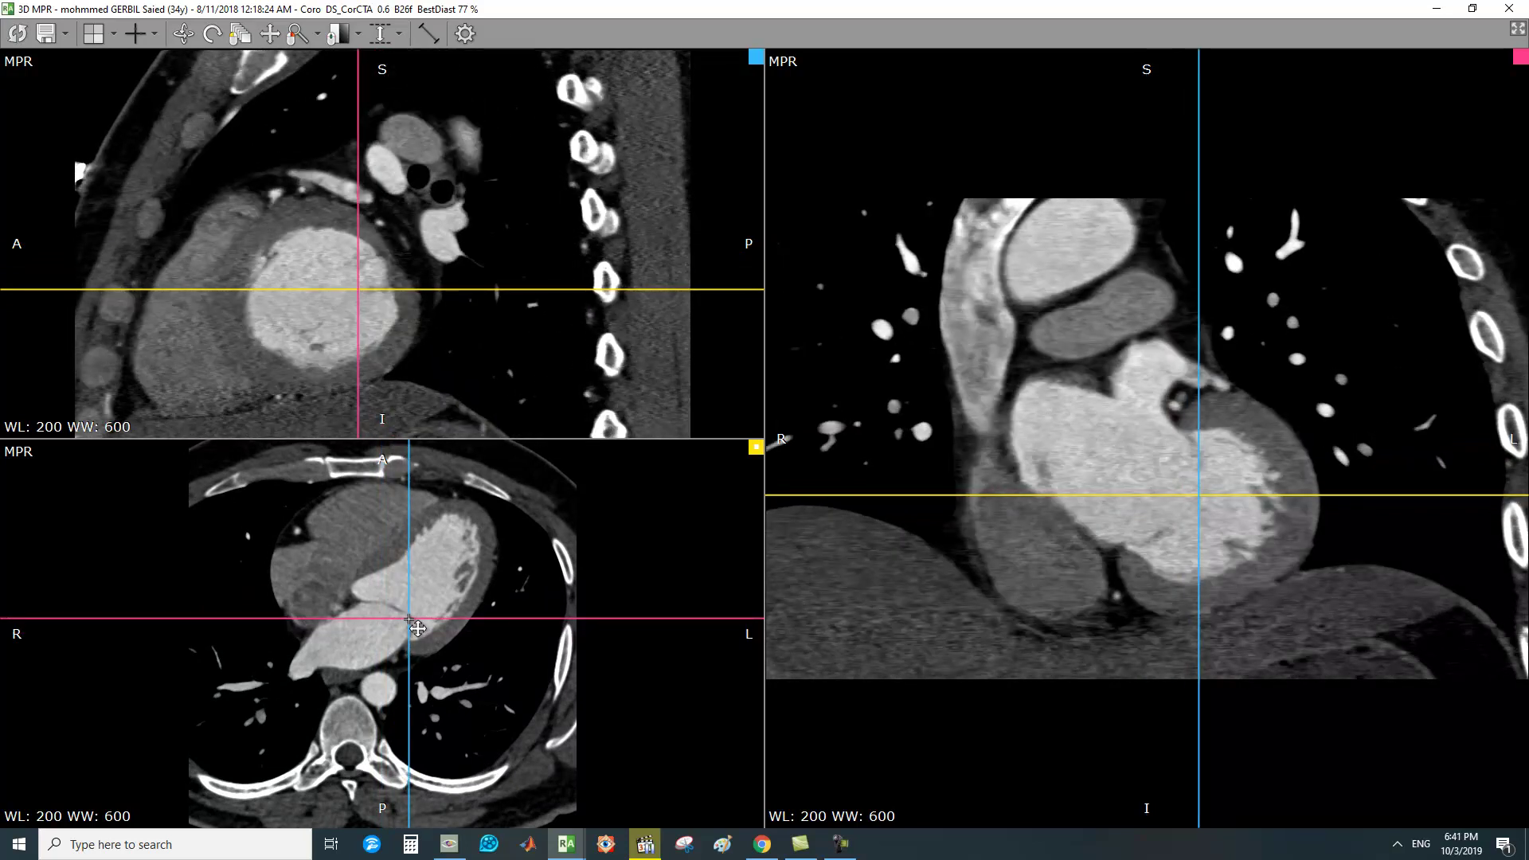
pyautogui.moveTo(410, 452); pyautogui.dragTo(476, 507)
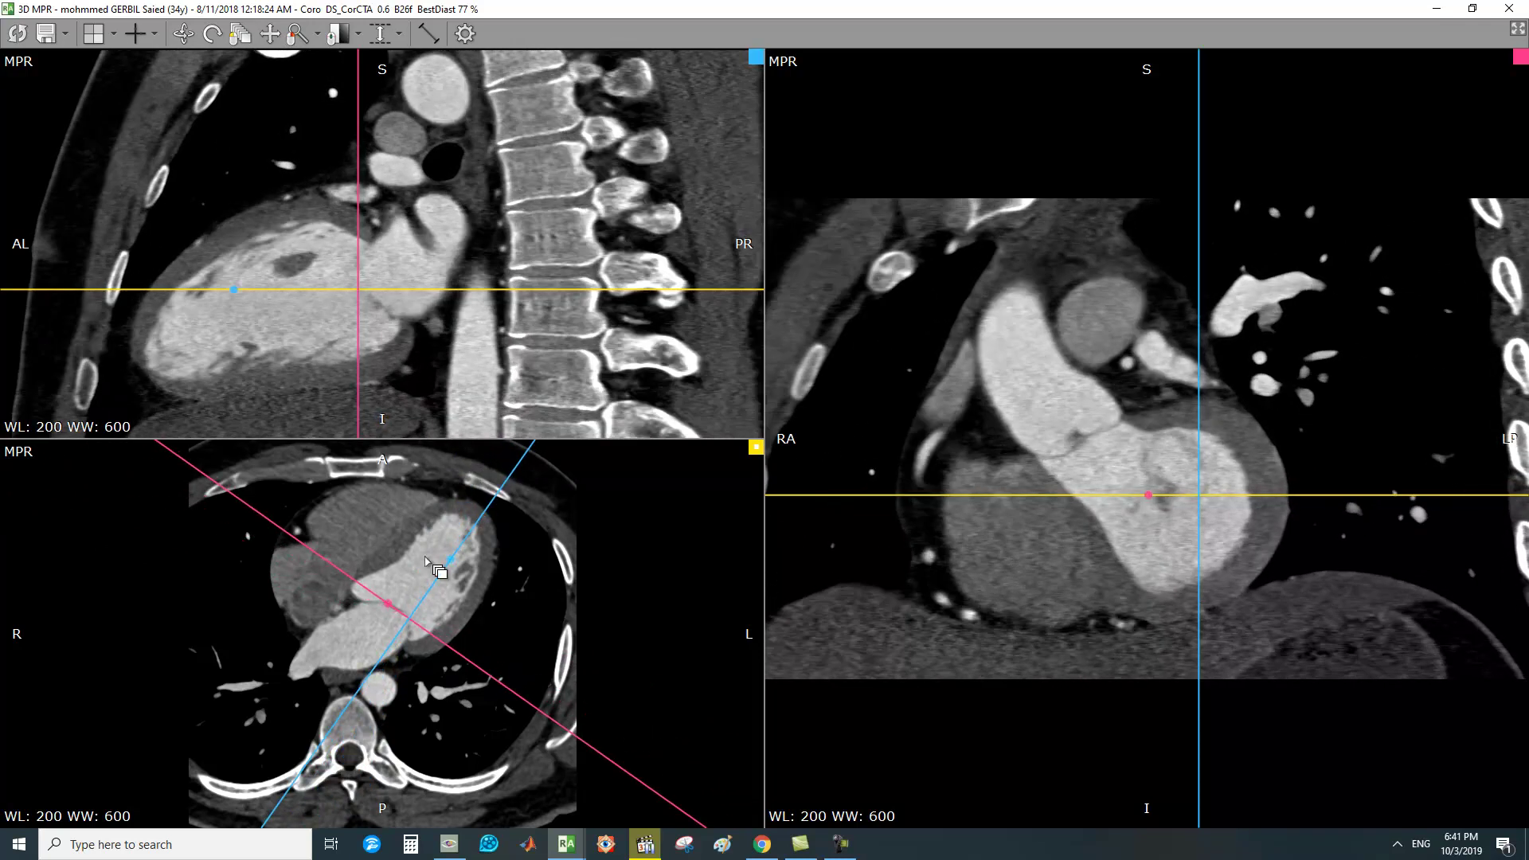
pyautogui.moveTo(456, 627); pyautogui.dragTo(456, 533)
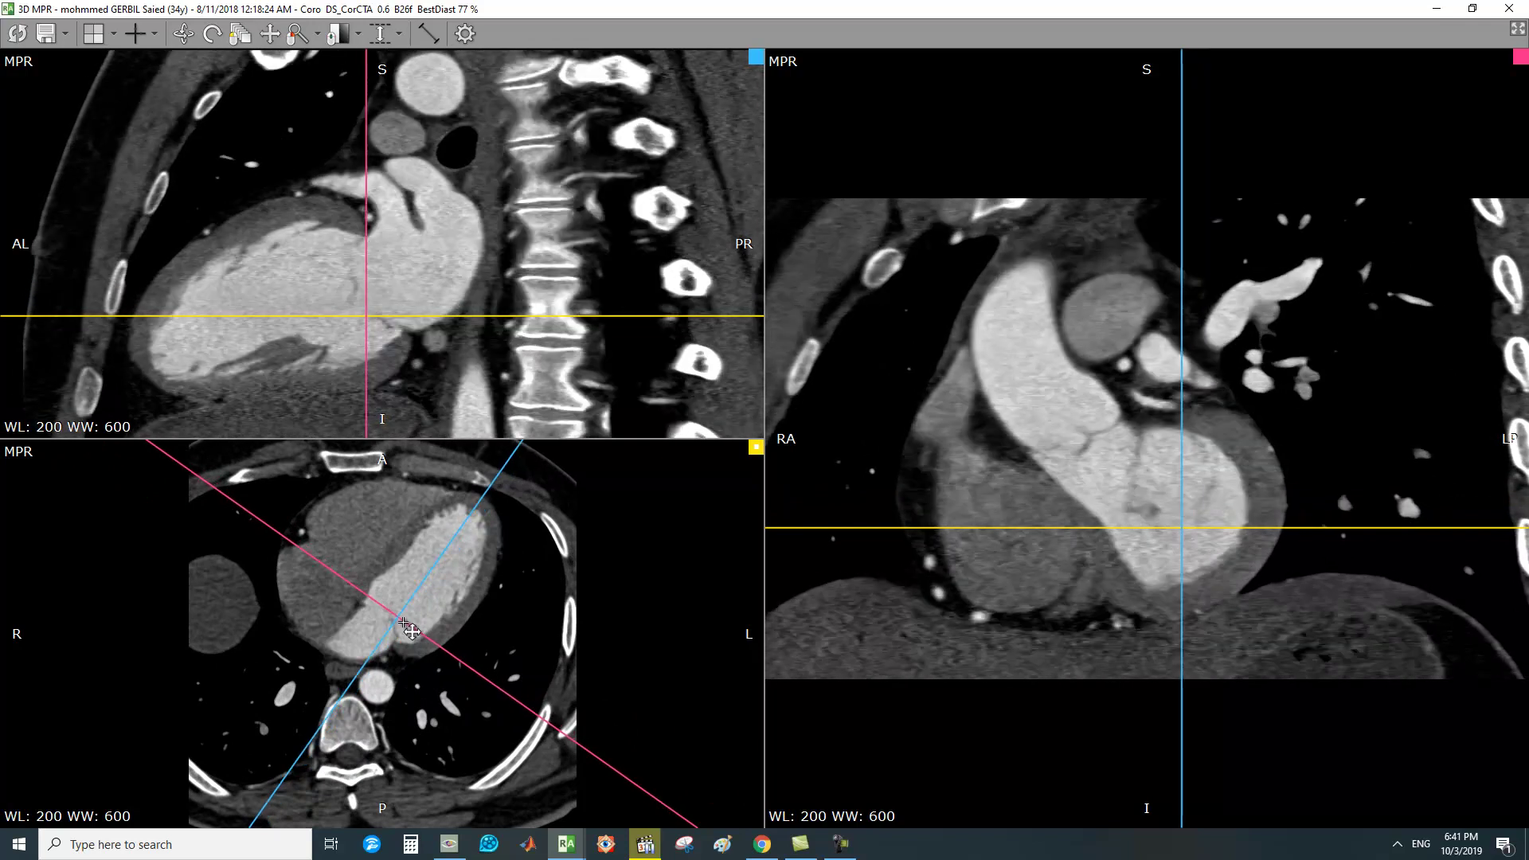
pyautogui.moveTo(490, 476); pyautogui.dragTo(494, 481)
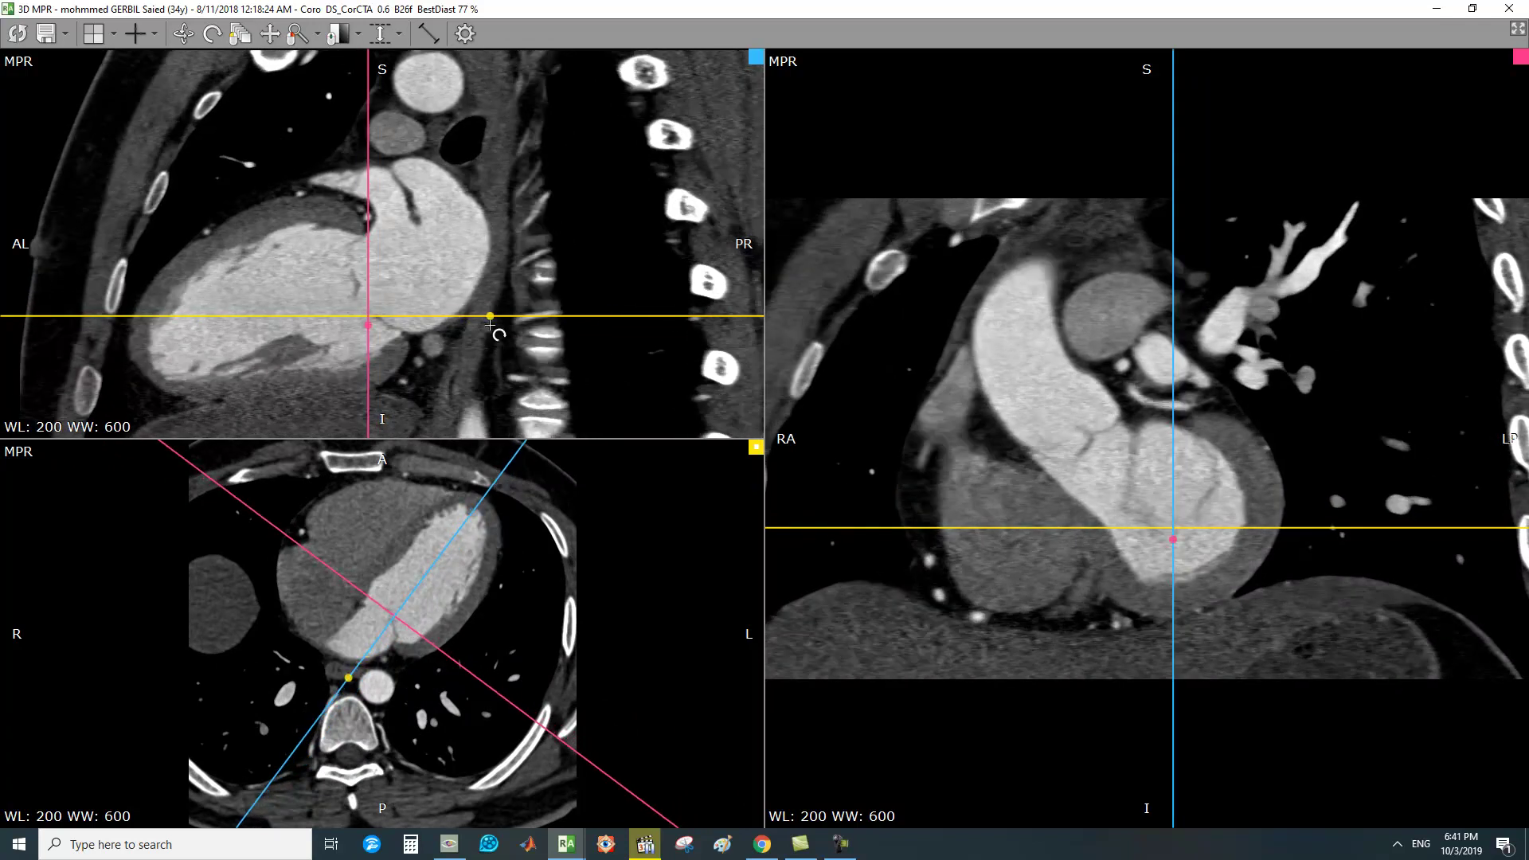
# - Tilt the sagittal plane along the long axis and rotate and level the oblique view's cutting planes
pyautogui.moveTo(662, 317); pyautogui.dragTo(630, 262)
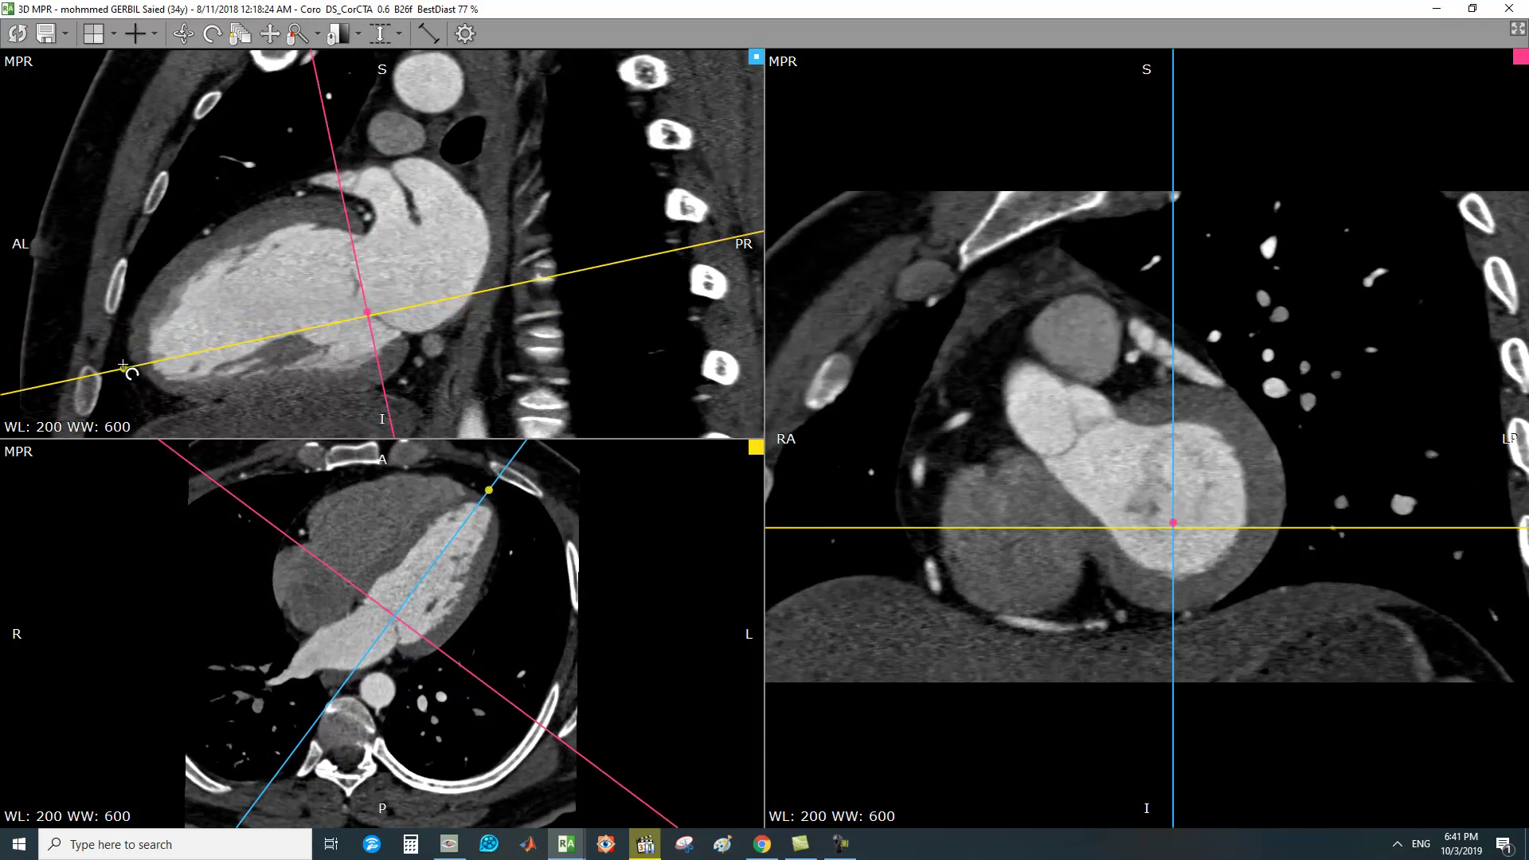
pyautogui.moveTo(1300, 421)
pyautogui.mouseDown()
pyautogui.moveTo(1302, 751)
pyautogui.moveTo(1285, 411)
pyautogui.mouseUp()
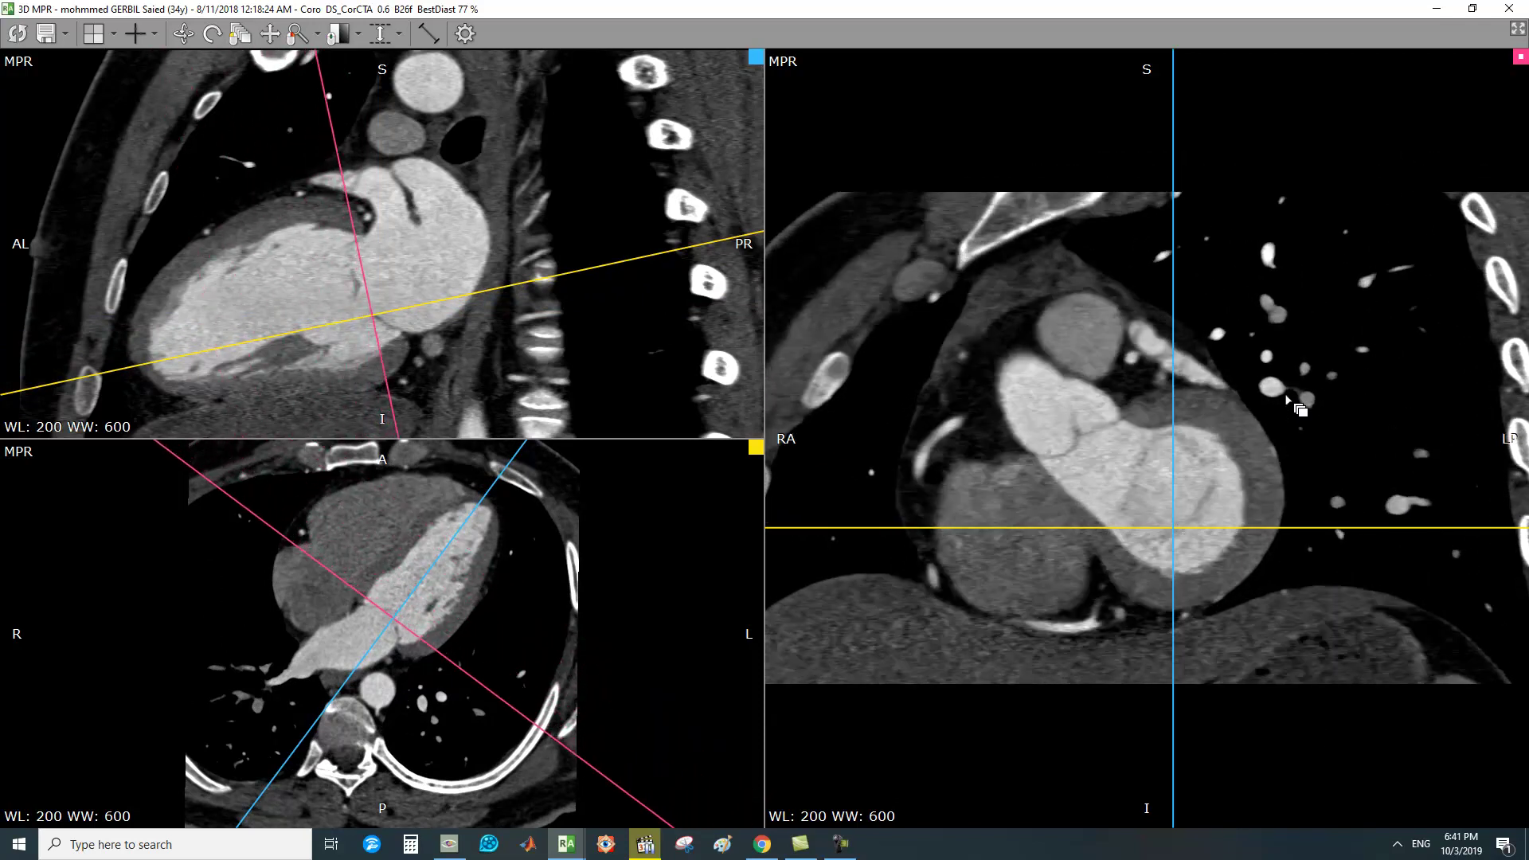
pyautogui.moveTo(1412, 529); pyautogui.dragTo(1354, 364)
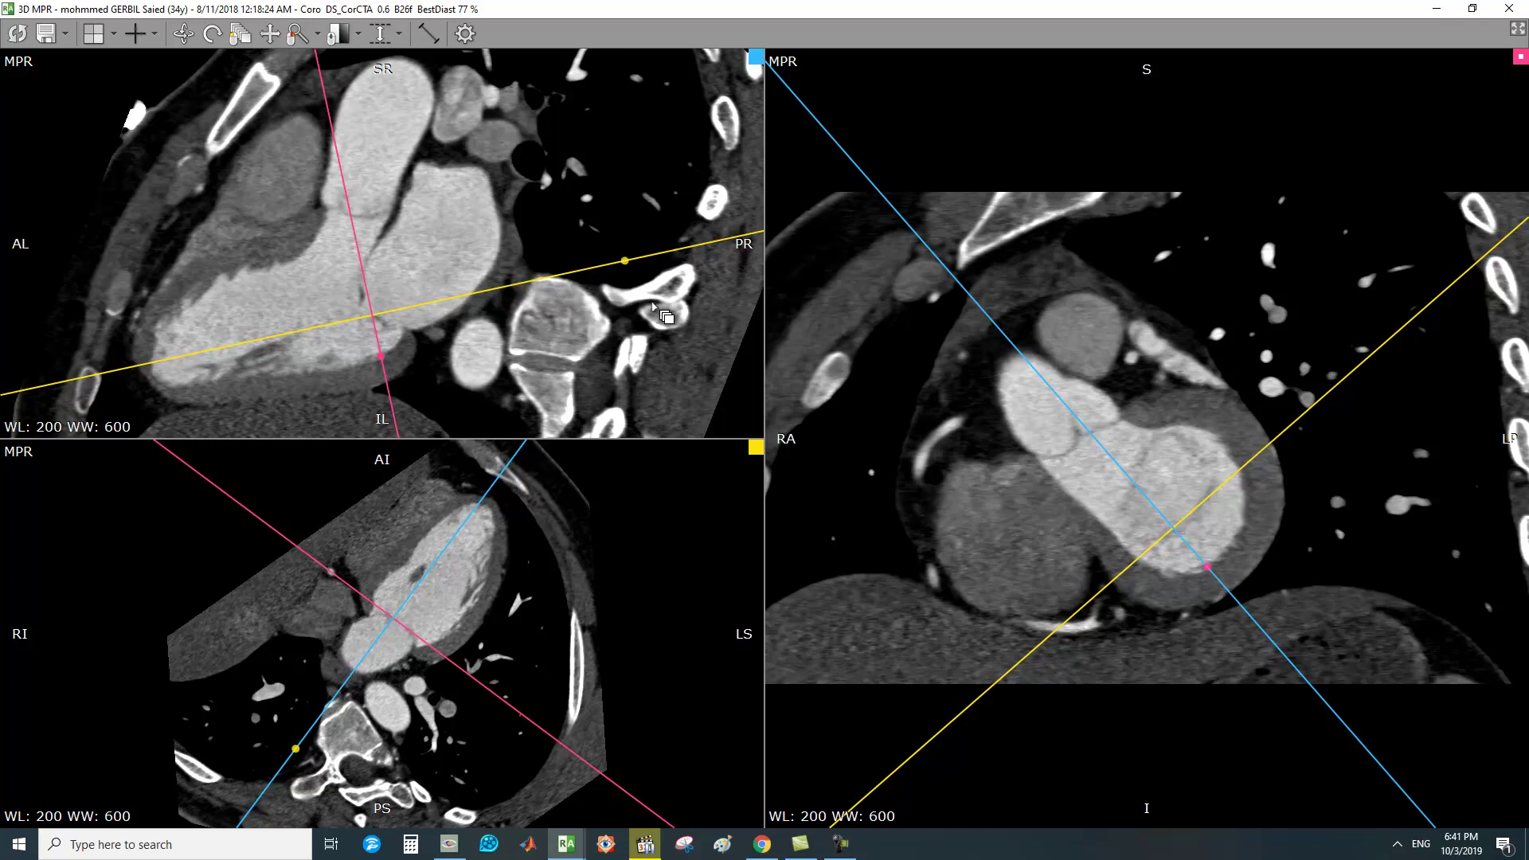
pyautogui.moveTo(1432, 315); pyautogui.dragTo(1489, 535)
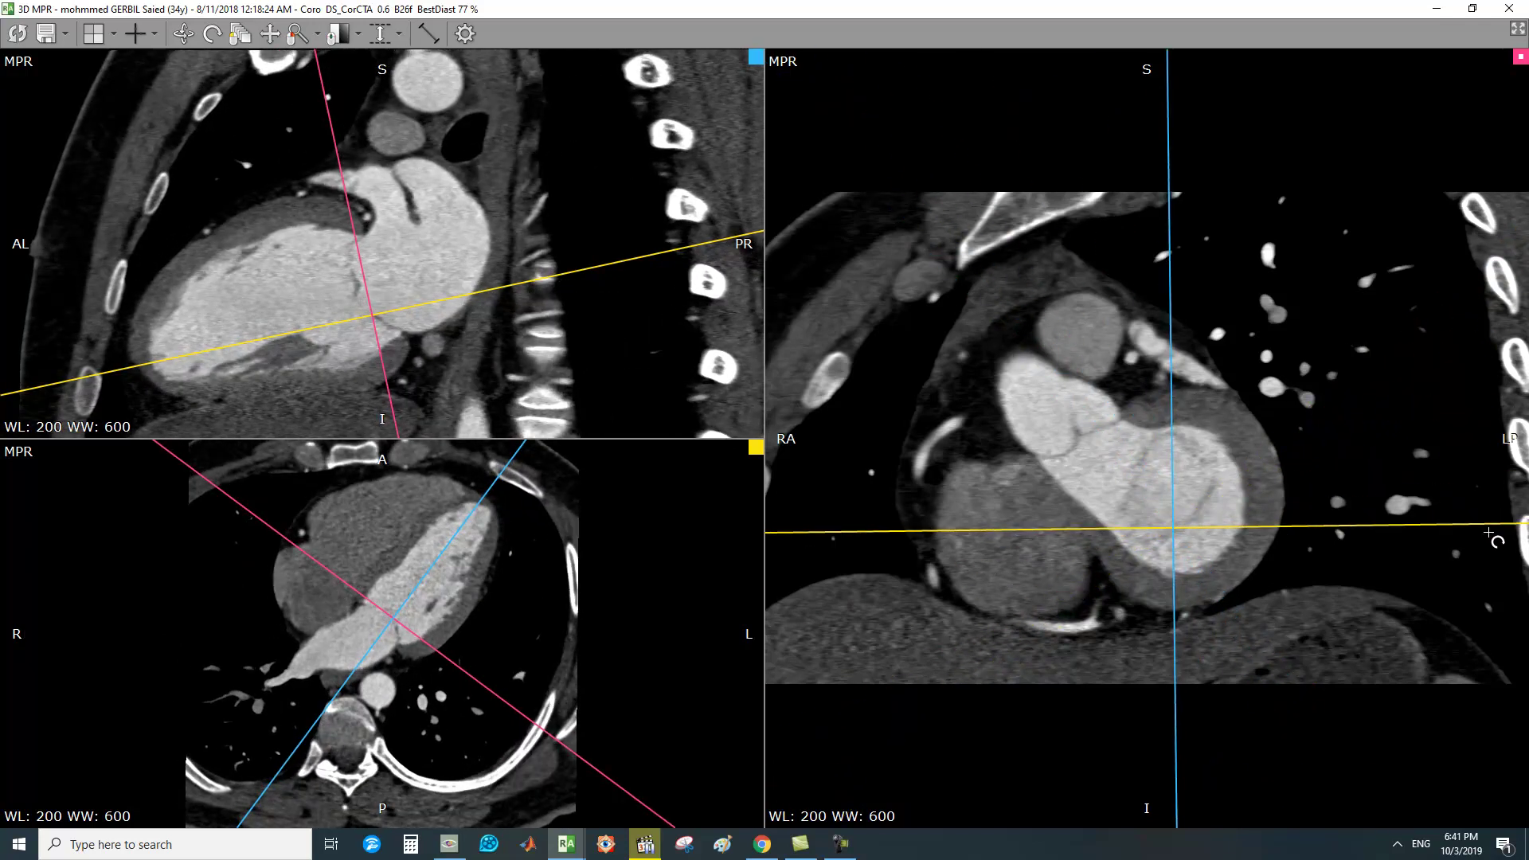
# - In the short-axis view, rotate the planes counter-clockwise and centre the crosshair in the left ventricle
pyautogui.scroll(-10, 1406, 488)
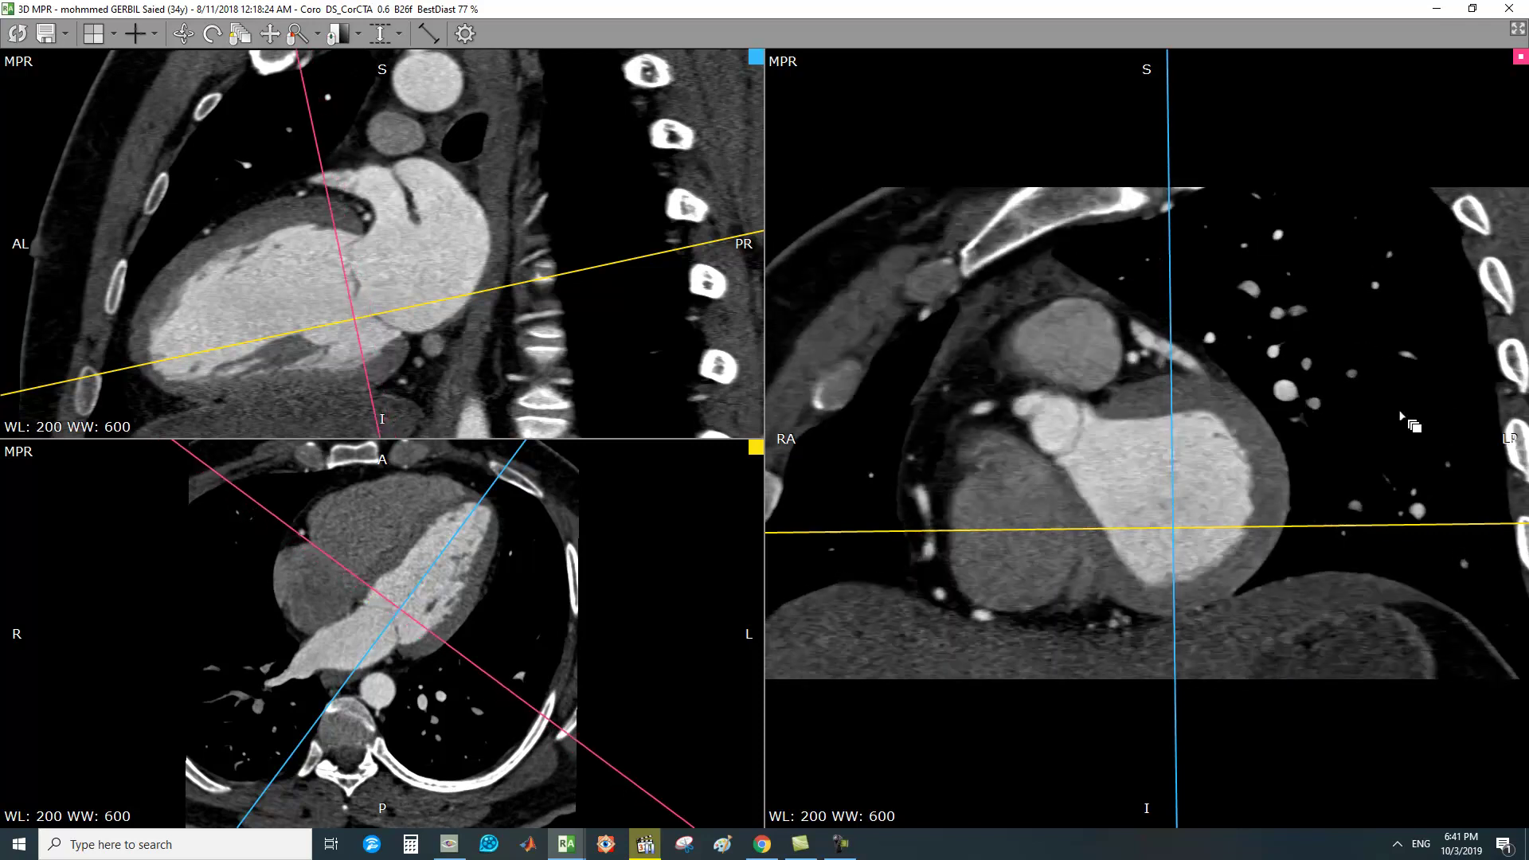
pyautogui.scroll(-5, 1407, 501)
pyautogui.moveTo(1340, 527); pyautogui.dragTo(1326, 495)
pyautogui.moveTo(1188, 532); pyautogui.dragTo(1202, 516)
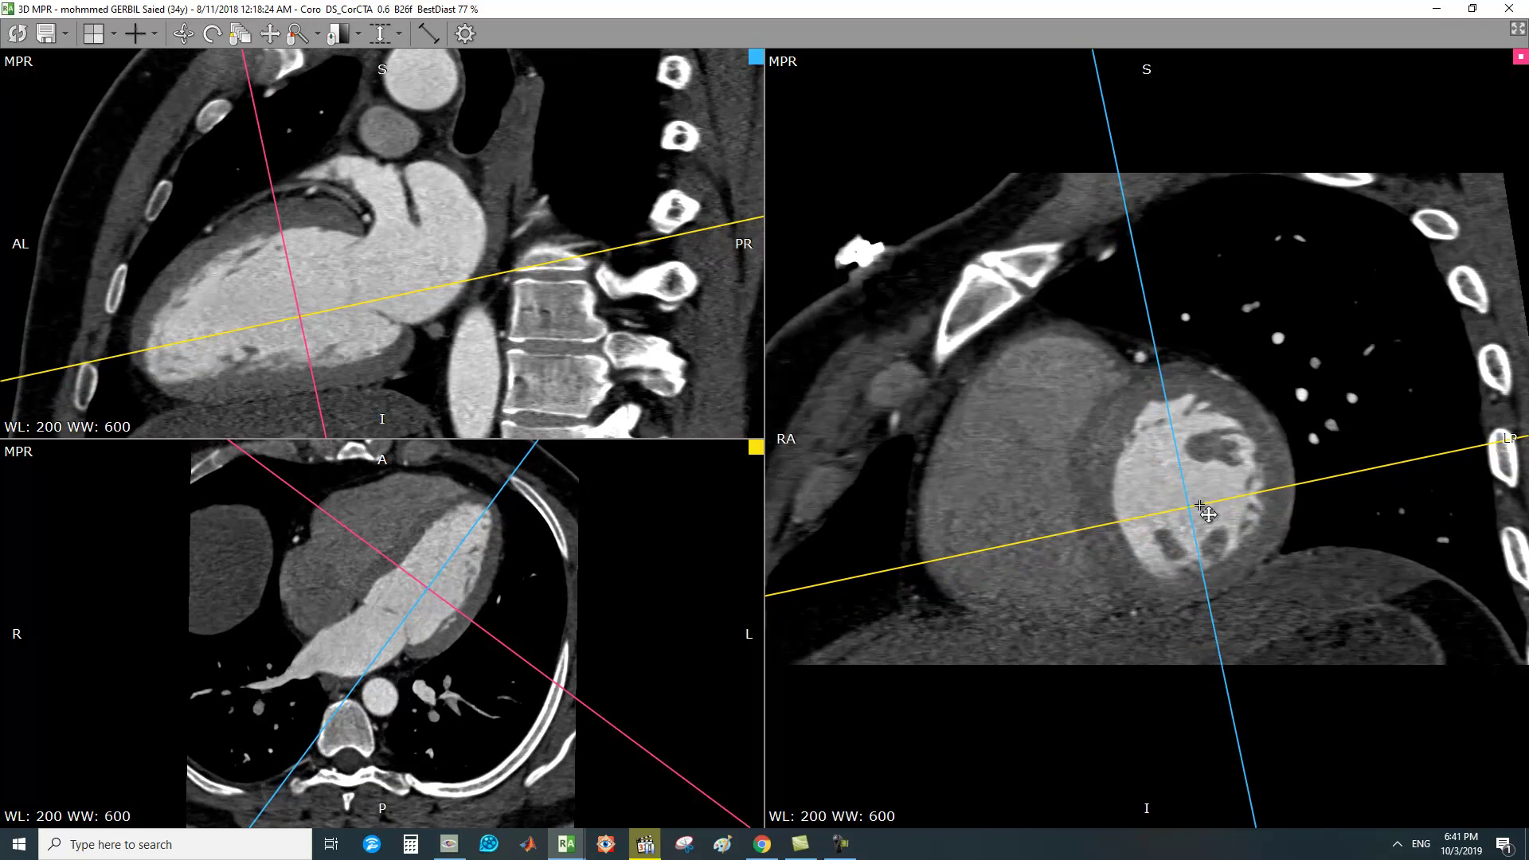
pyautogui.moveTo(1363, 471); pyautogui.dragTo(1362, 466)
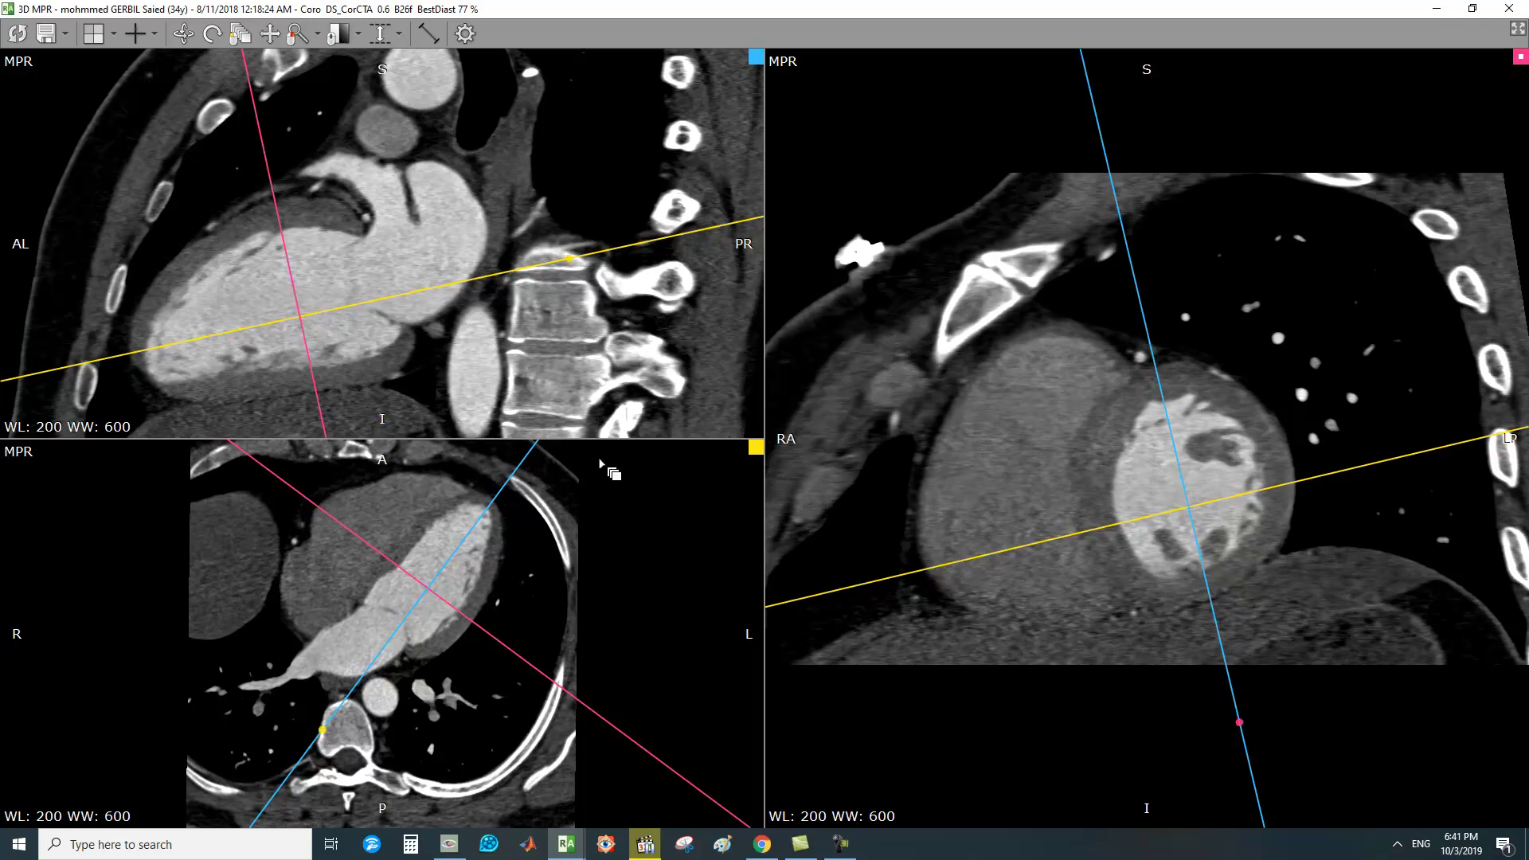
# - Page and zoom the axial view to the four-chamber level
pyautogui.moveTo(561, 633); pyautogui.dragTo(570, 470)
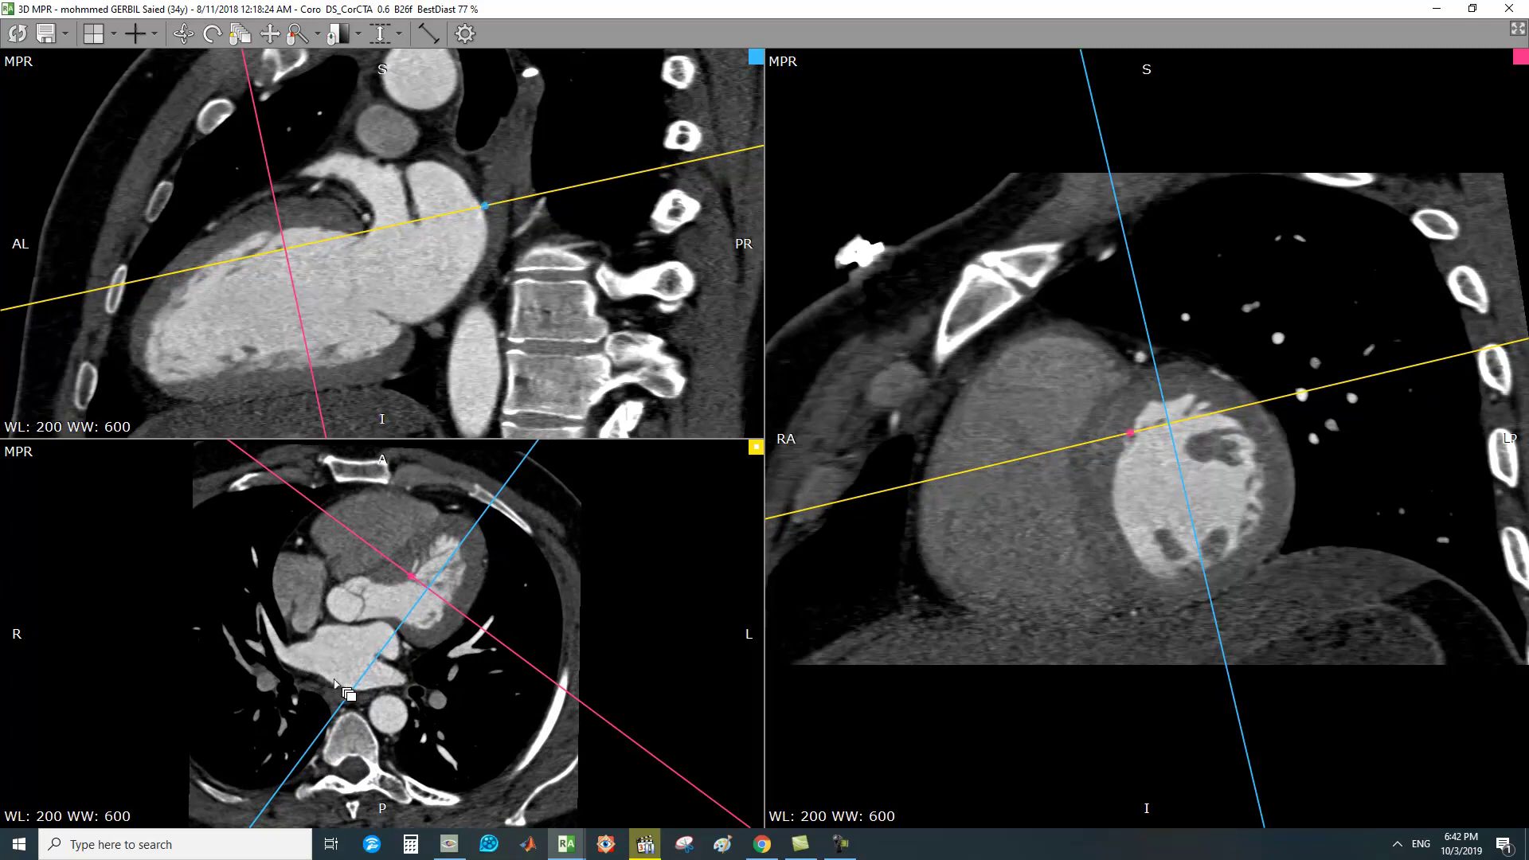
pyautogui.scroll(-3, 430, 661)
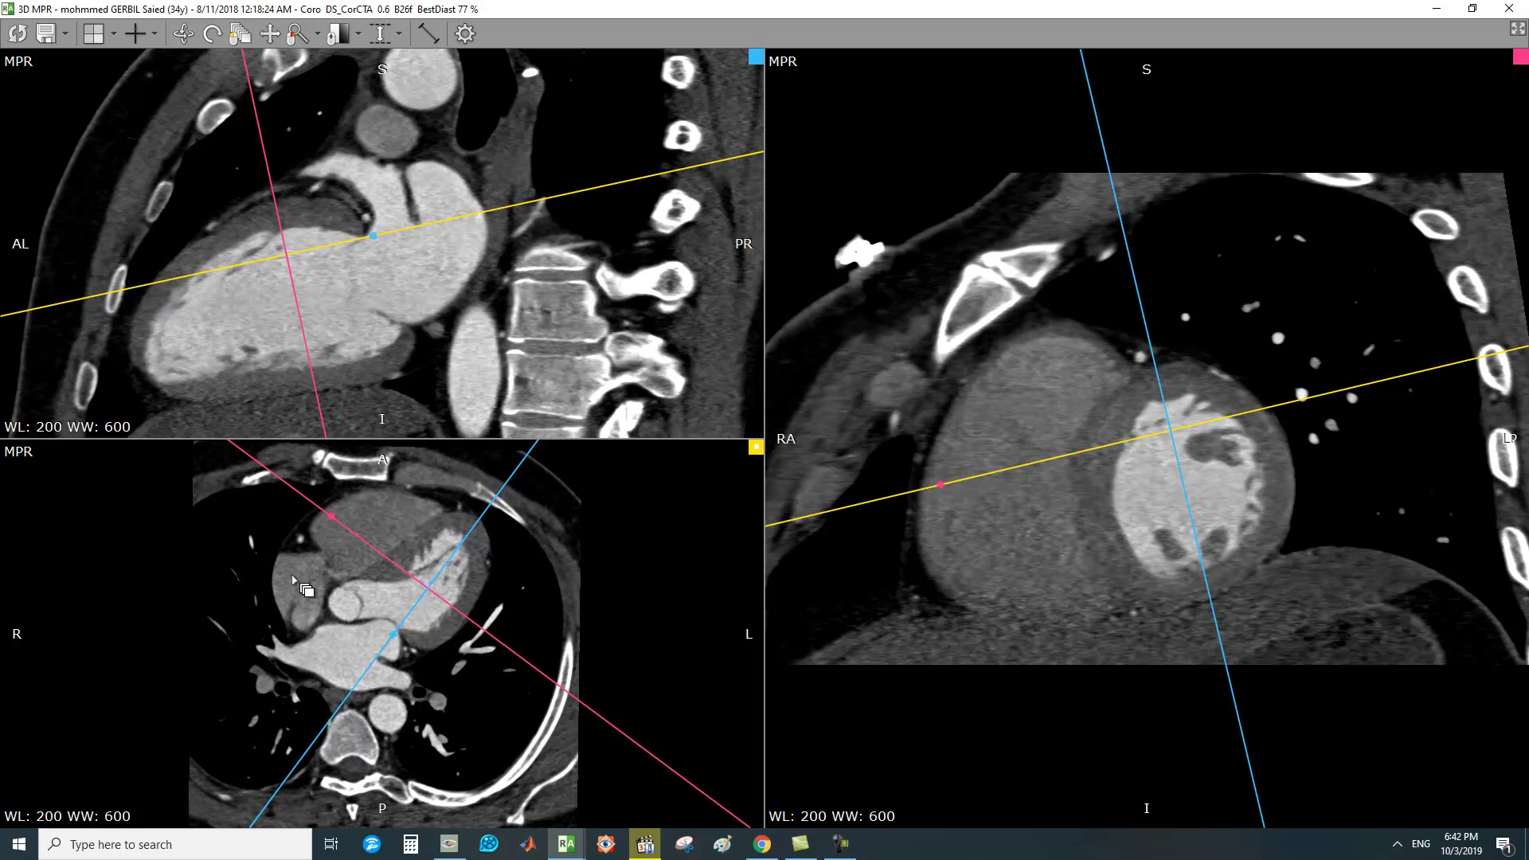
pyautogui.scroll(3, 296, 626)
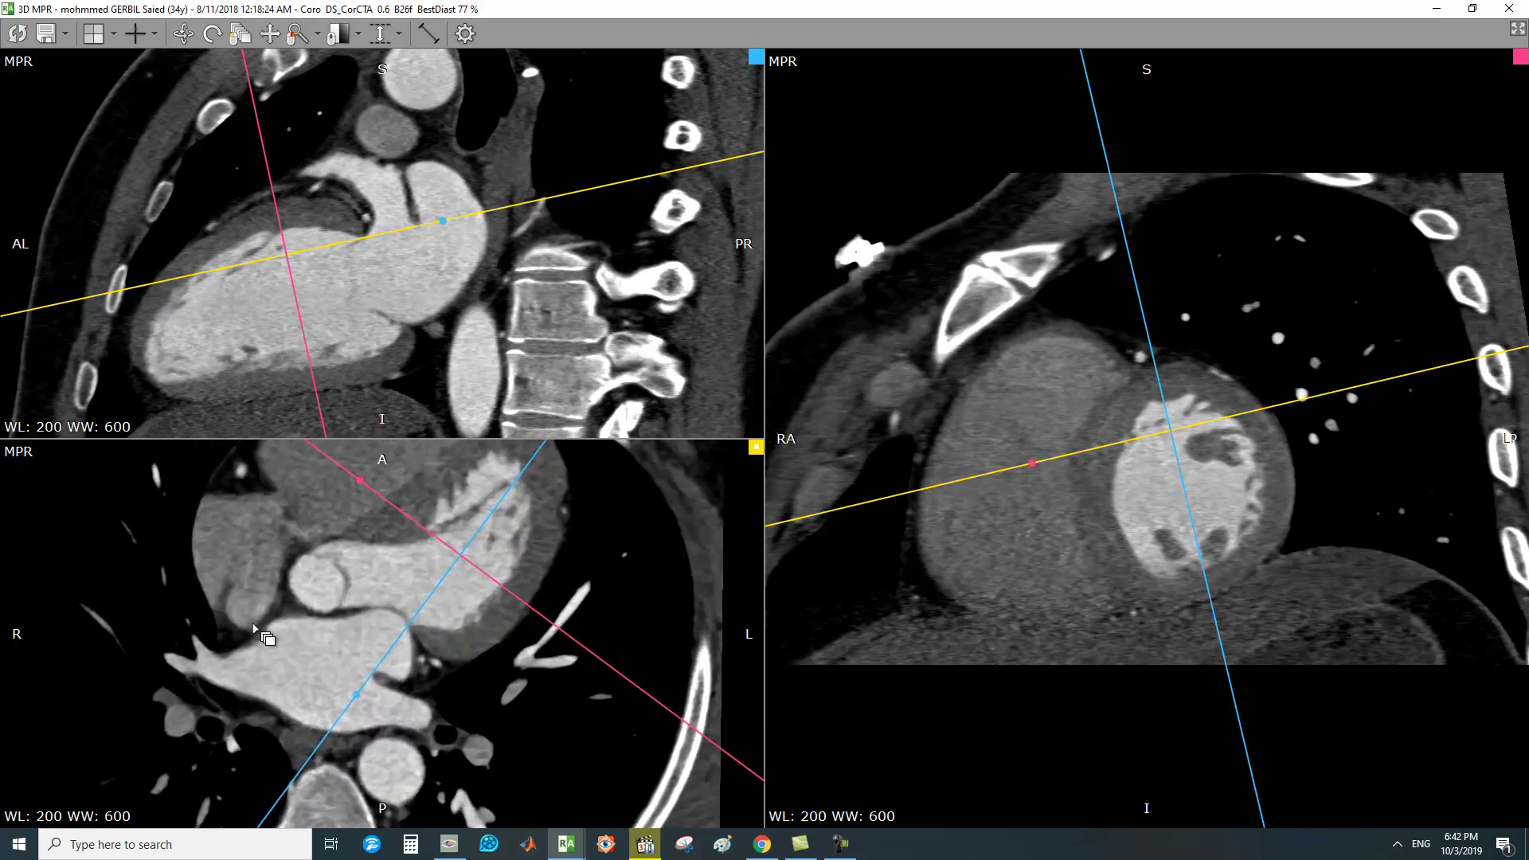
pyautogui.moveTo(223, 616); pyautogui.dragTo(256, 606)
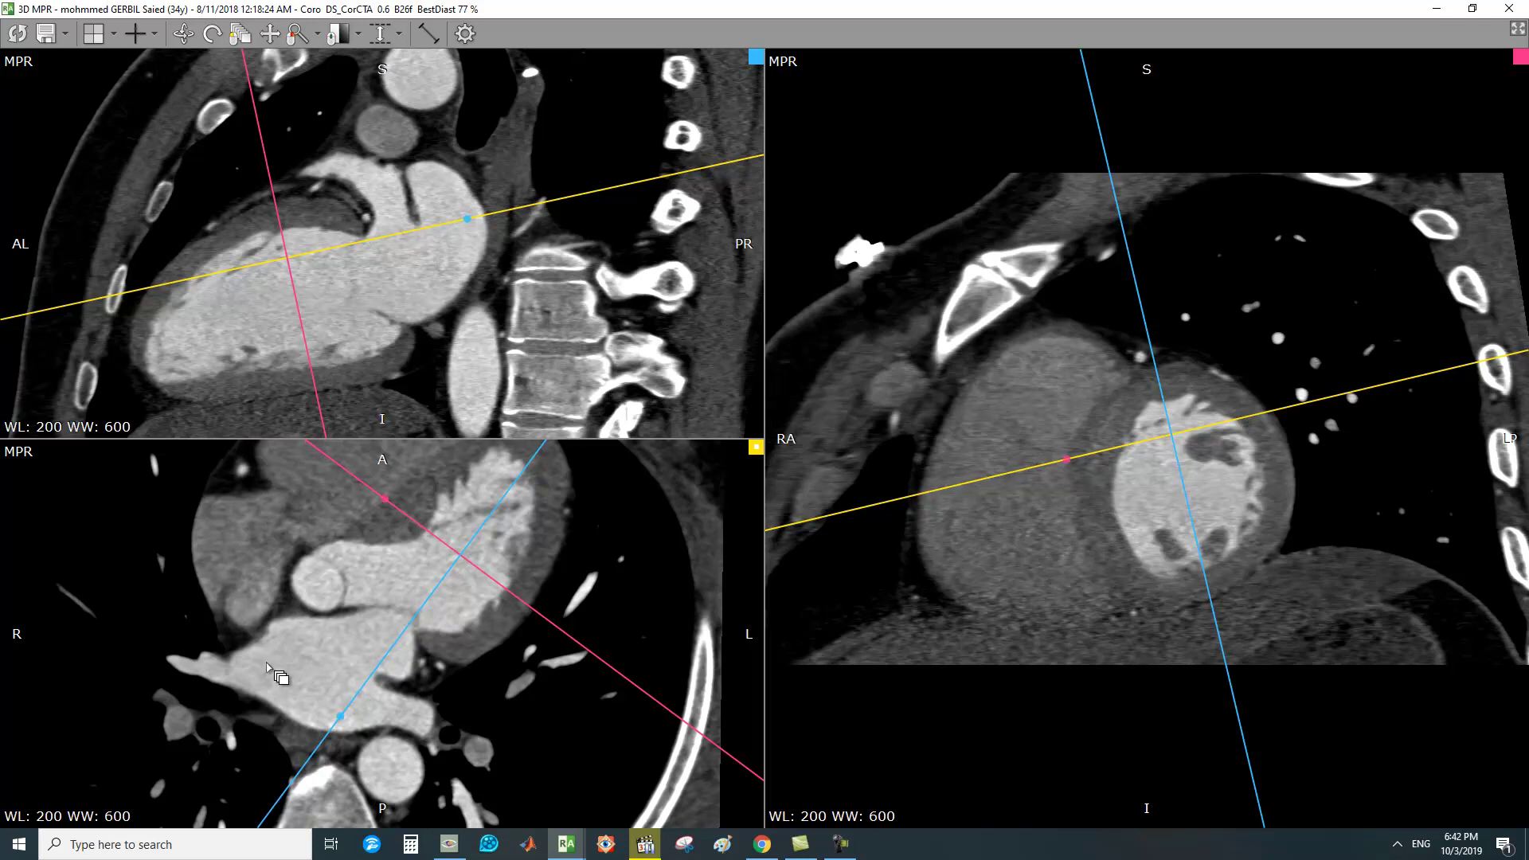
pyautogui.scroll(5, 428, 660)
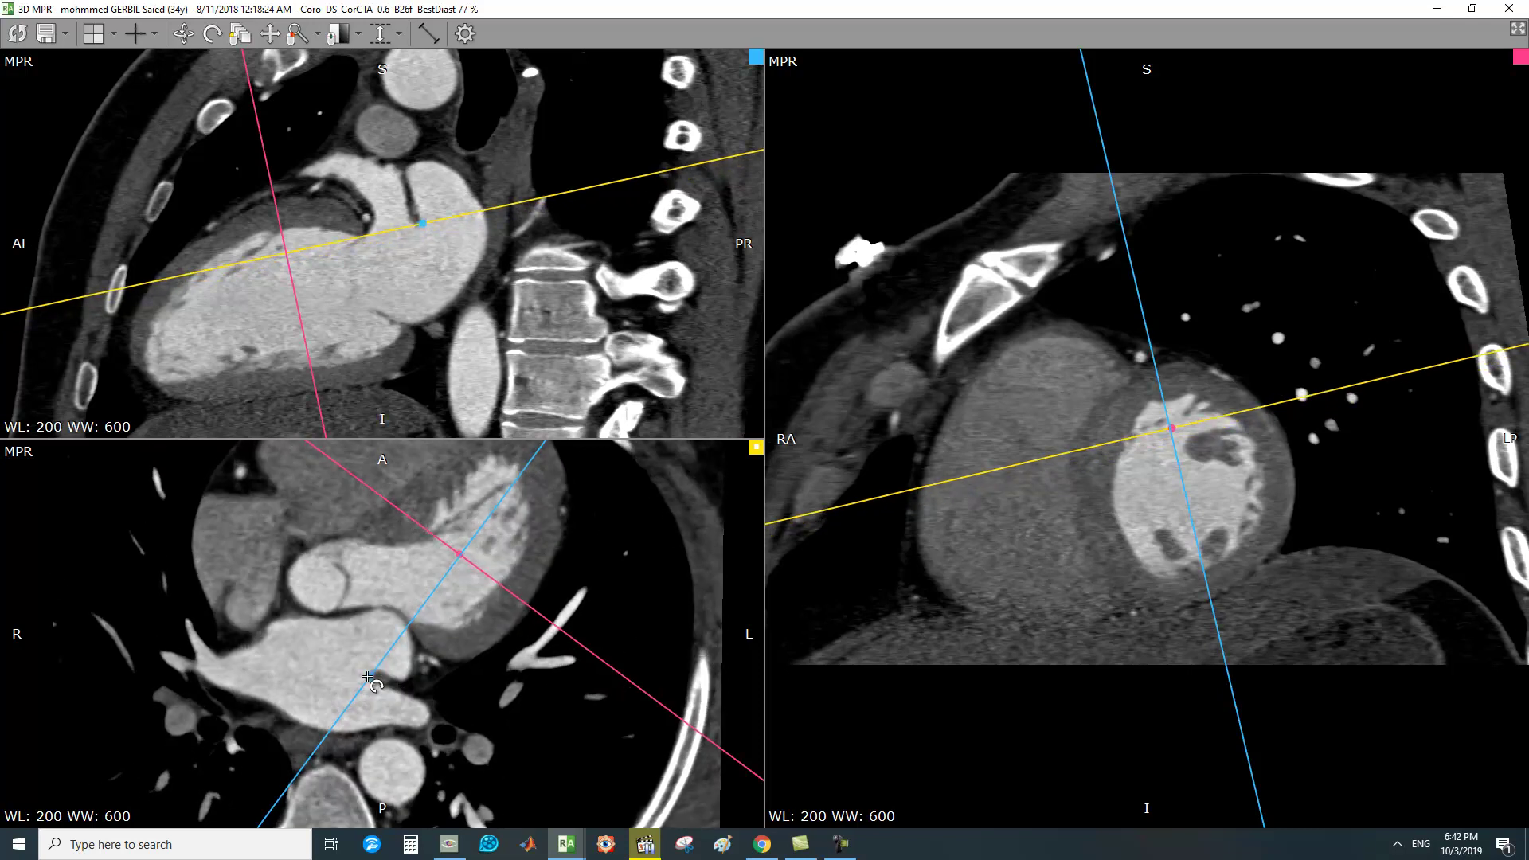
pyautogui.scroll(5, 450, 689)
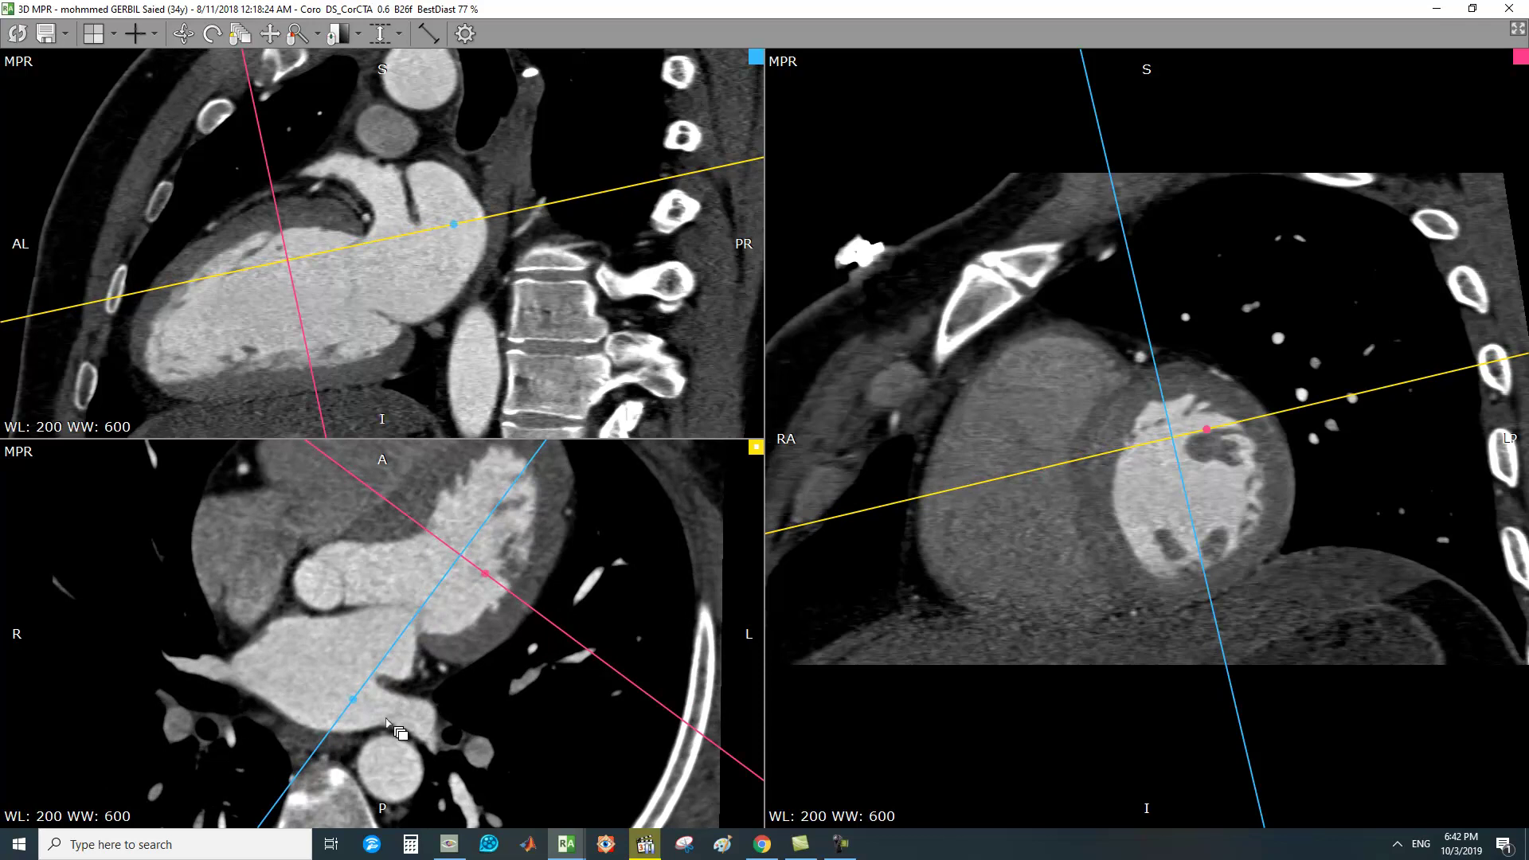
pyautogui.scroll(-10, 460, 620)
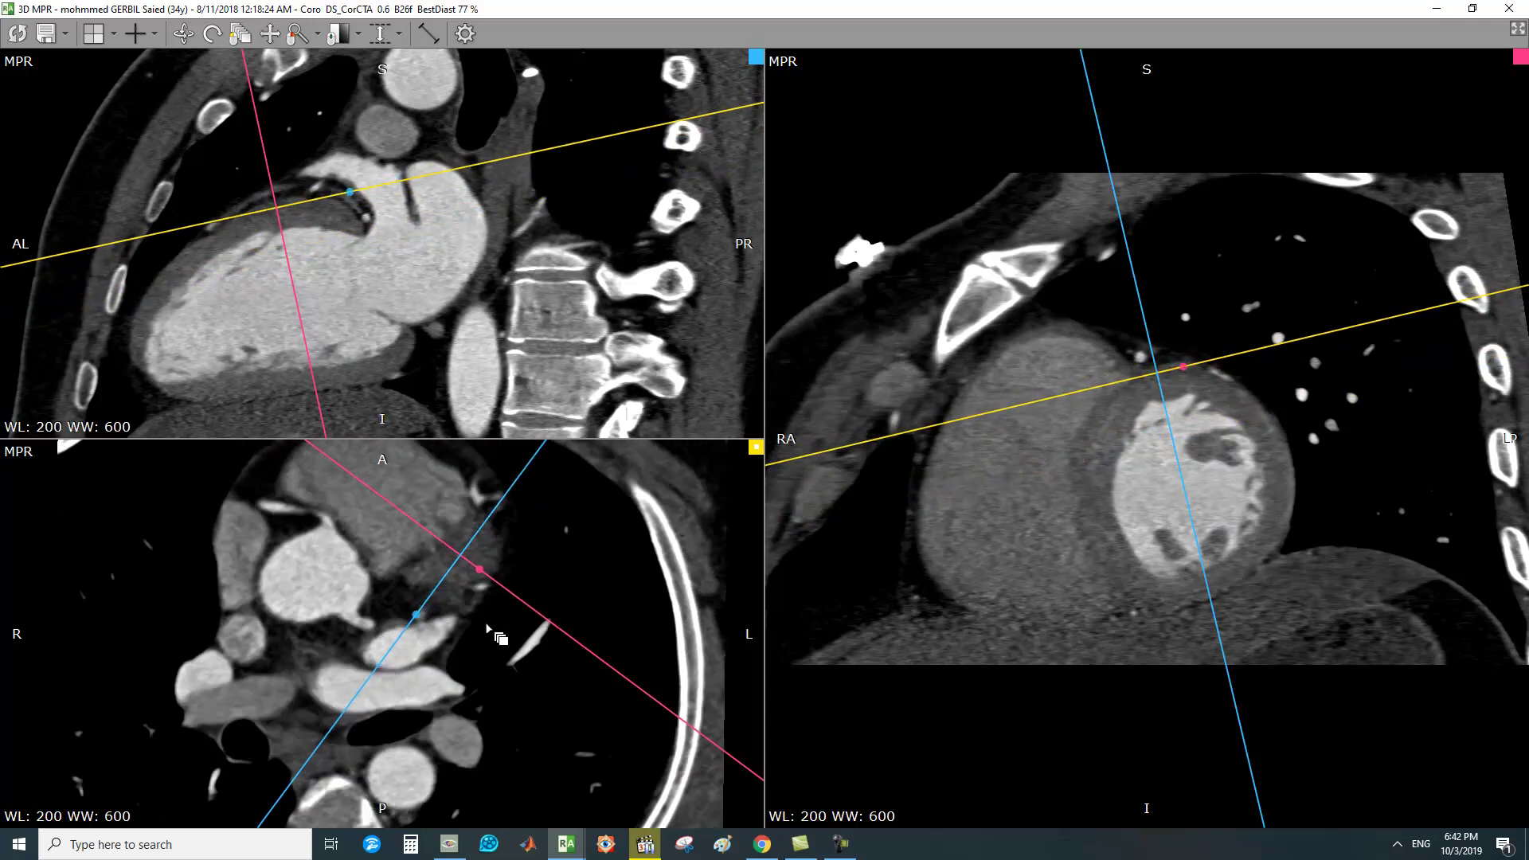
pyautogui.scroll(5, 622, 617)
pyautogui.scroll(8, 629, 625)
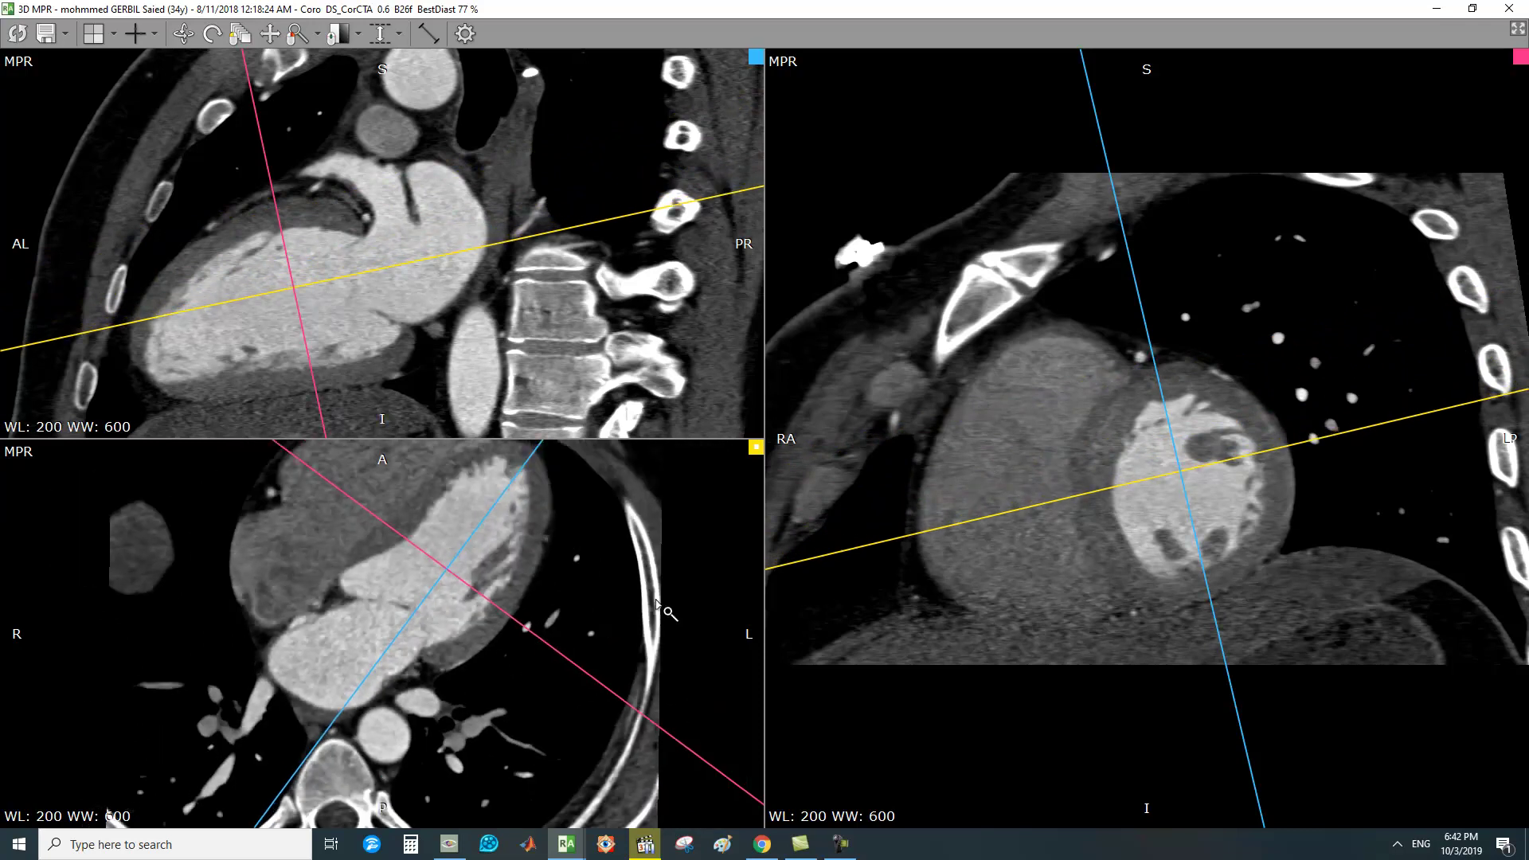